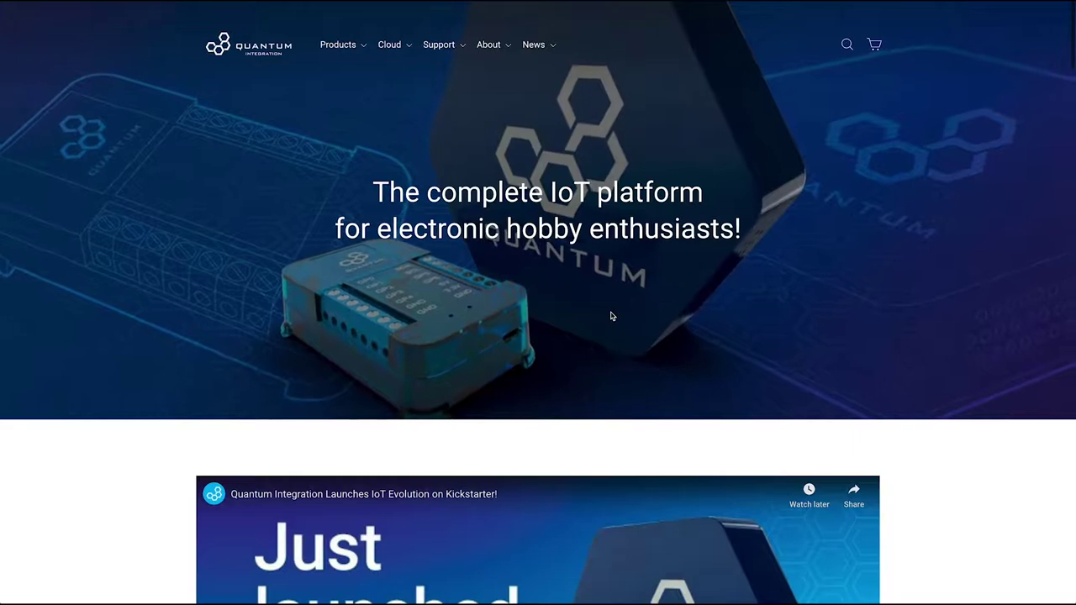
- Go to the Projects page from the Quantum website's Support menu
{"action": "mouse_move", "coordinate": [451, 48]}
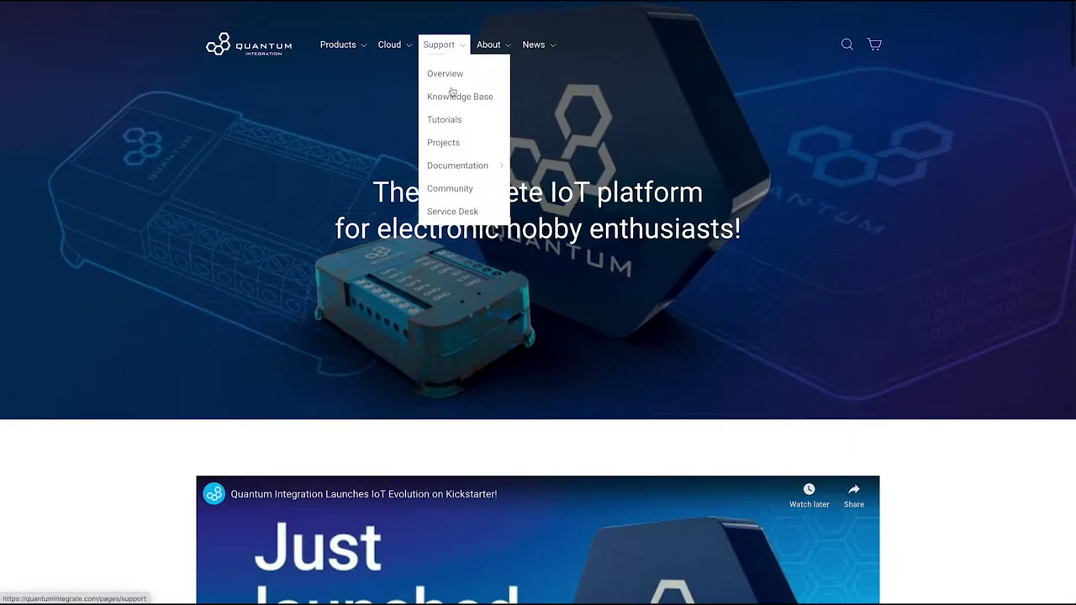
{"action": "left_click", "coordinate": [451, 145]}
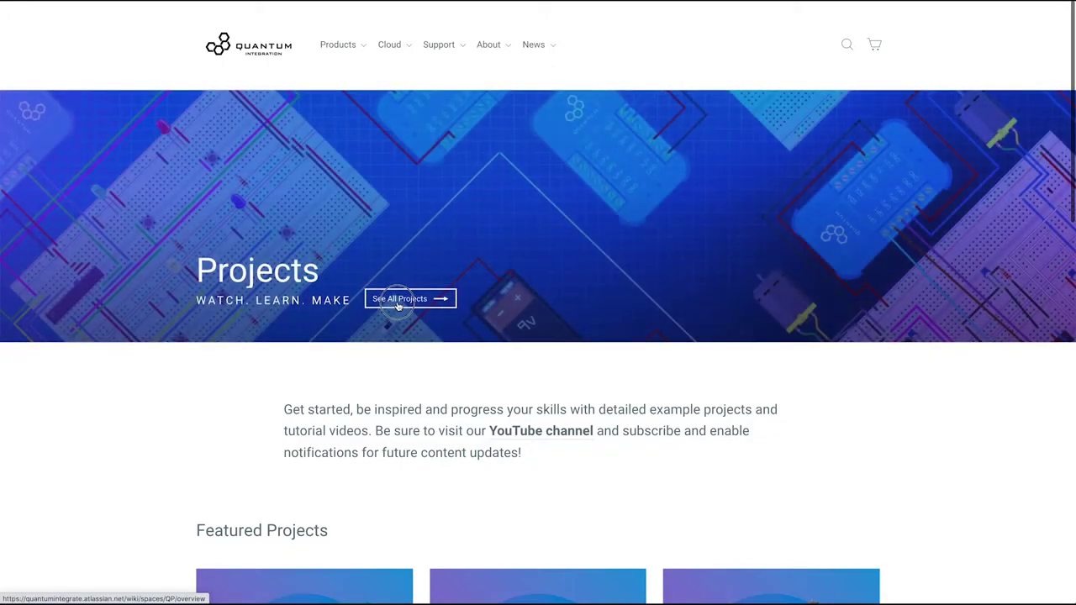
- Open the Automated Soap Dispenser + Timer Project page from the full projects list
{"action": "left_click", "coordinate": [406, 300]}
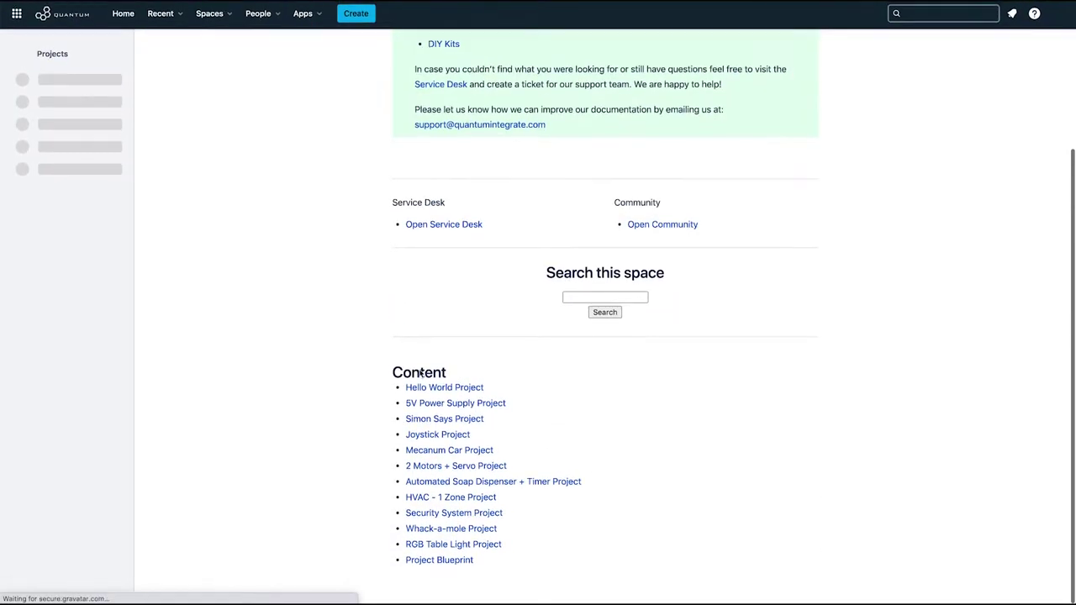
{"action": "left_click", "coordinate": [444, 495]}
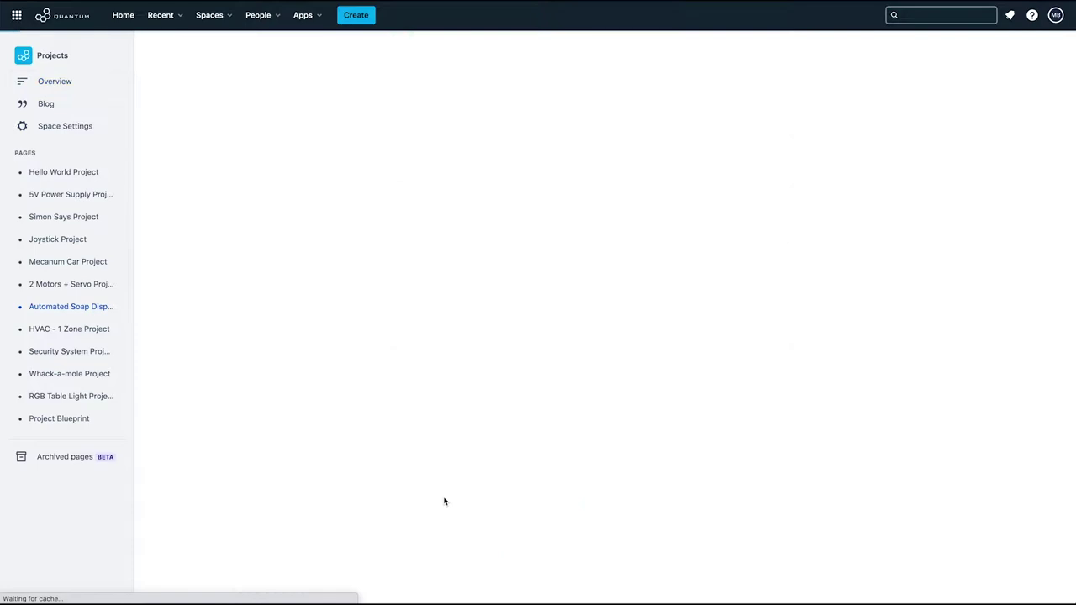
{"action": "scroll", "coordinate": [296, 479], "scroll_direction": "down", "scroll_amount": 4}
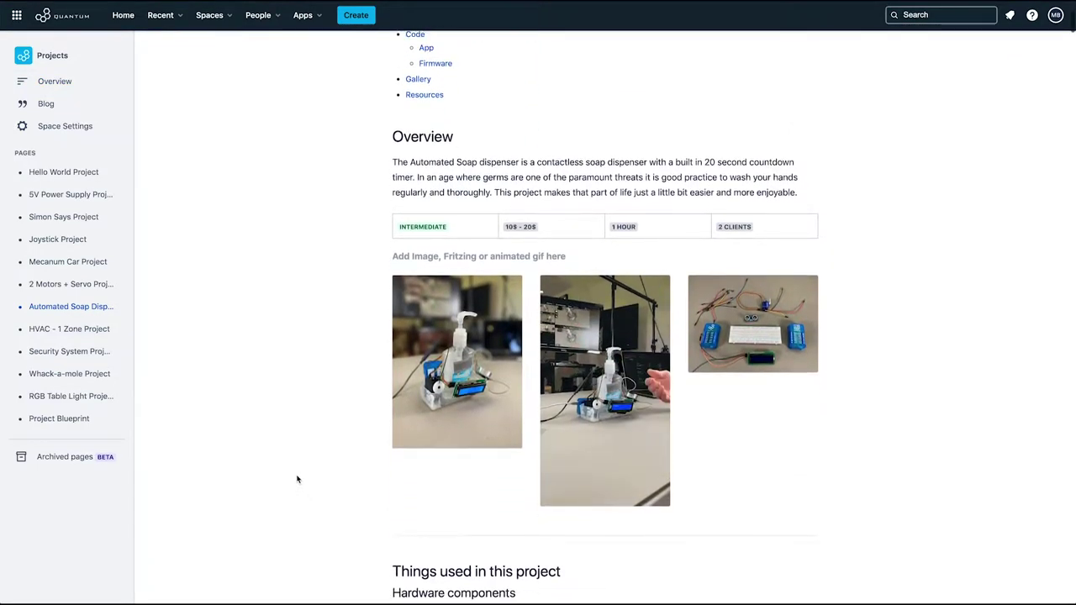
{"action": "scroll", "coordinate": [297, 479], "scroll_direction": "down", "scroll_amount": 3}
{"action": "scroll", "coordinate": [297, 479], "scroll_direction": "down", "scroll_amount": 4}
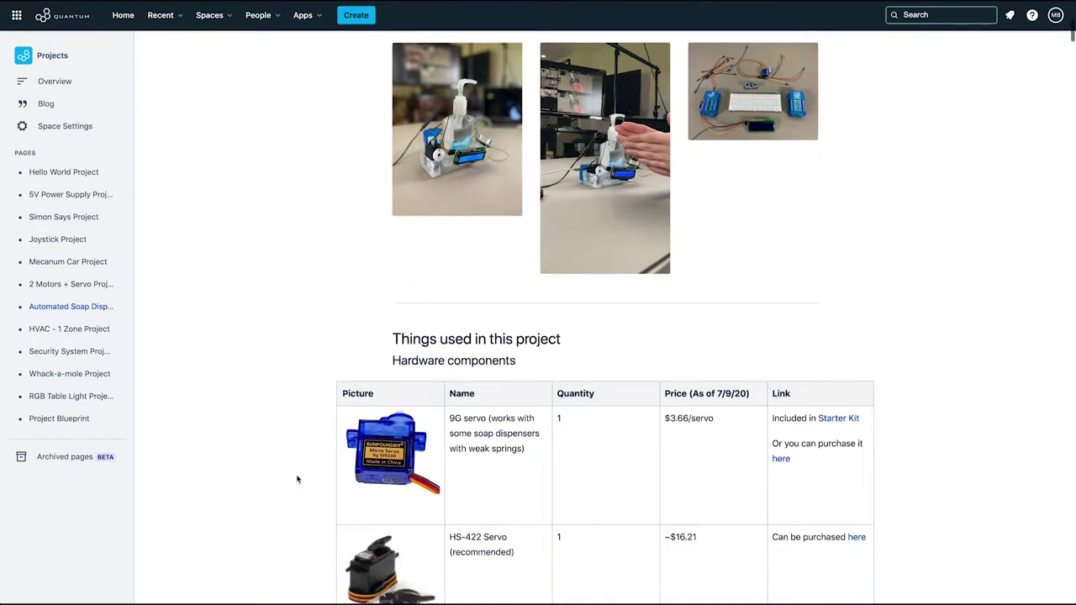
{"action": "scroll", "coordinate": [297, 479], "scroll_direction": "down", "scroll_amount": 1}
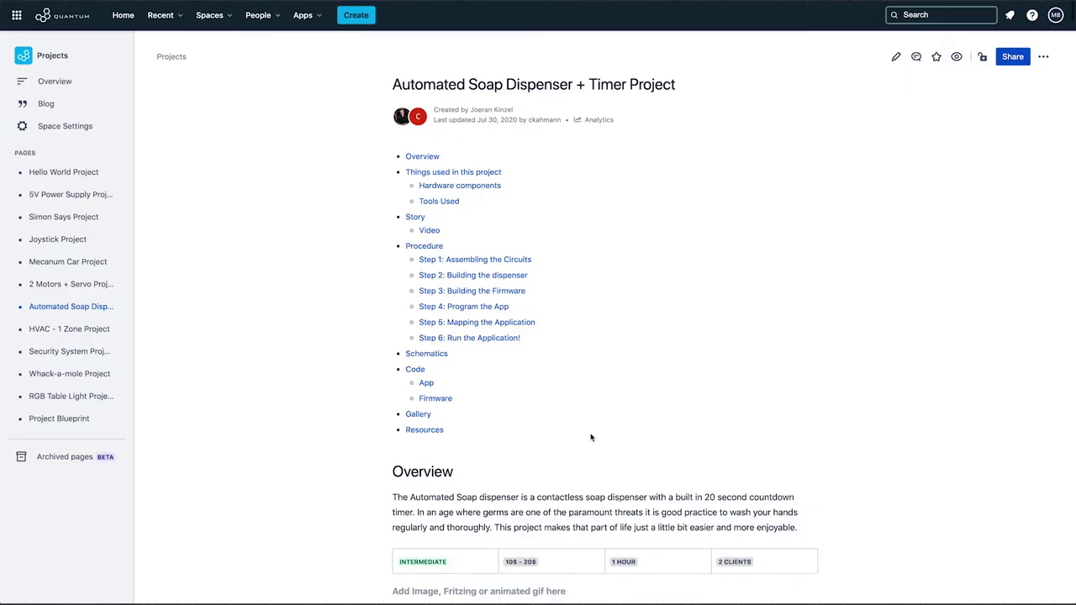
- Review the project's hardware components and tools under 'Things used in this project'
{"action": "left_click", "coordinate": [454, 173]}
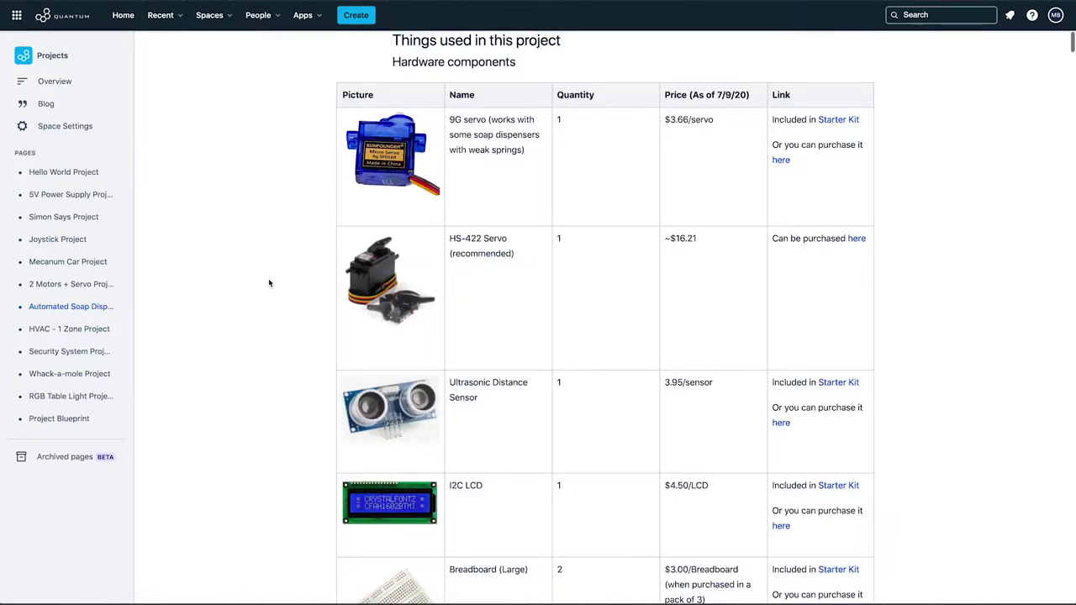
{"action": "scroll", "coordinate": [269, 284], "scroll_direction": "down", "scroll_amount": 5}
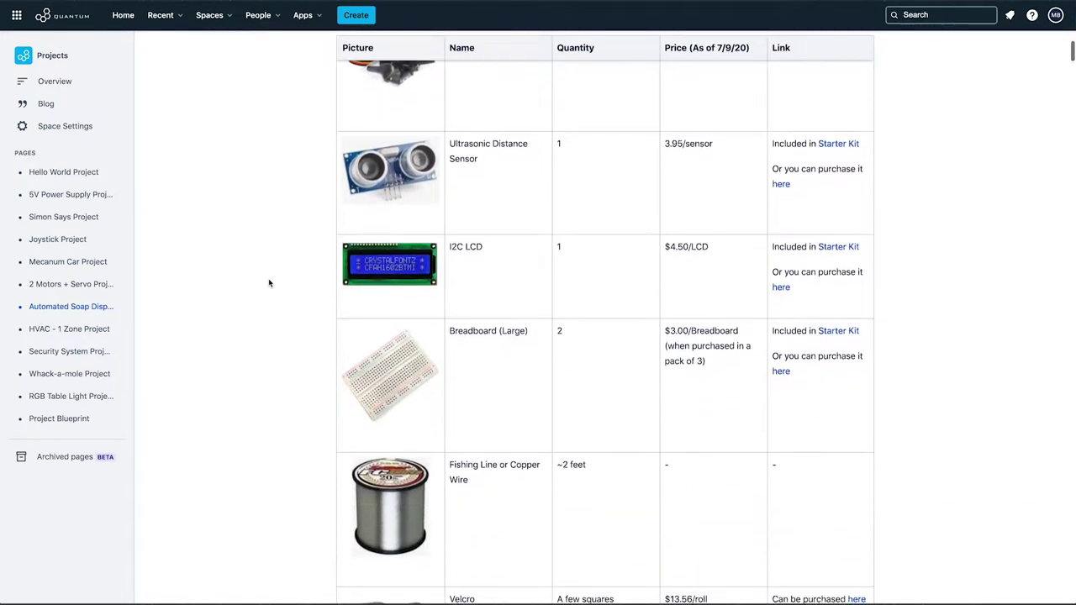
{"action": "scroll", "coordinate": [269, 283], "scroll_direction": "down", "scroll_amount": 10}
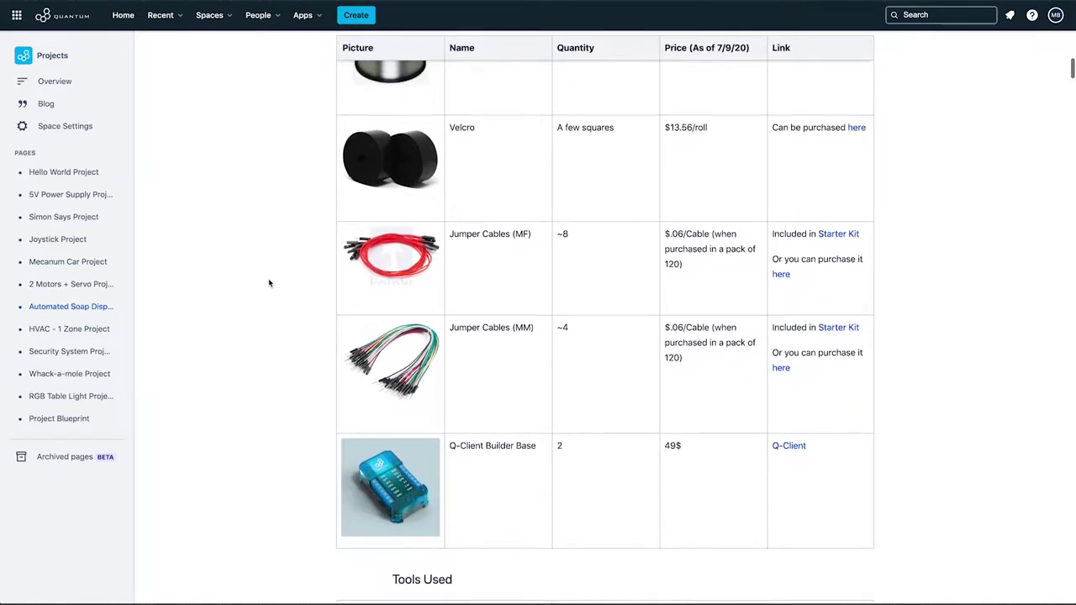
{"action": "scroll", "coordinate": [269, 283], "scroll_direction": "down", "scroll_amount": 10}
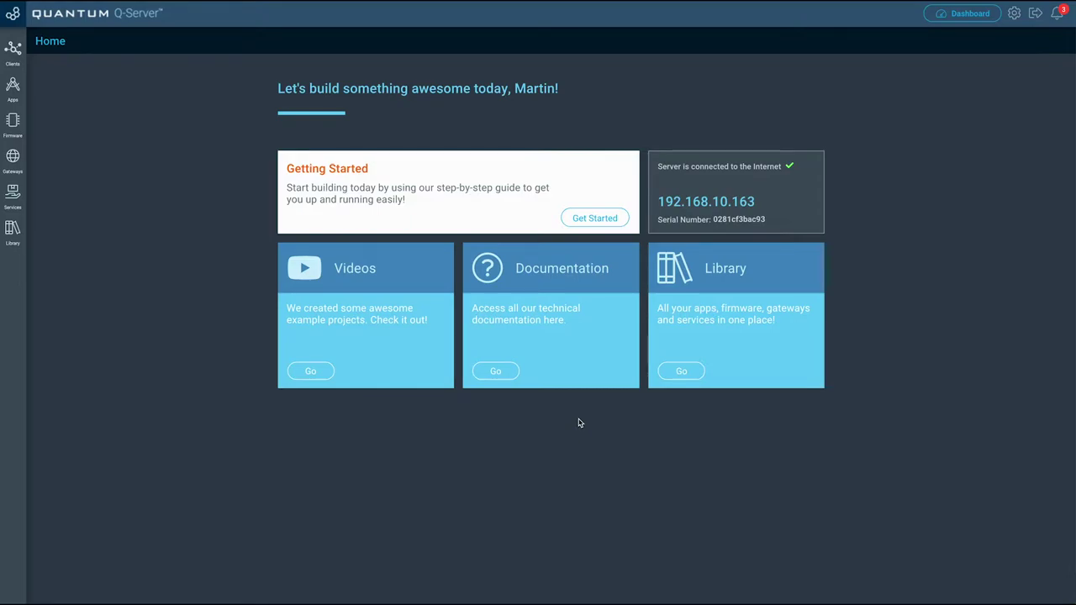
- Pair client Q #01953, rename it Servo and place it in Office
{"action": "left_click", "coordinate": [15, 46]}
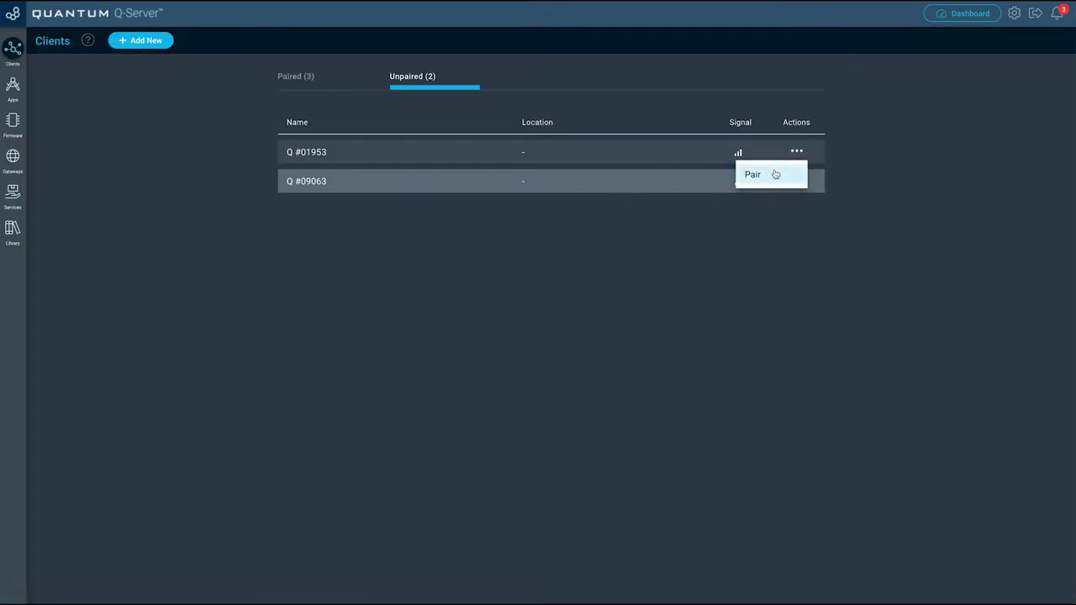
{"action": "left_click", "coordinate": [776, 174]}
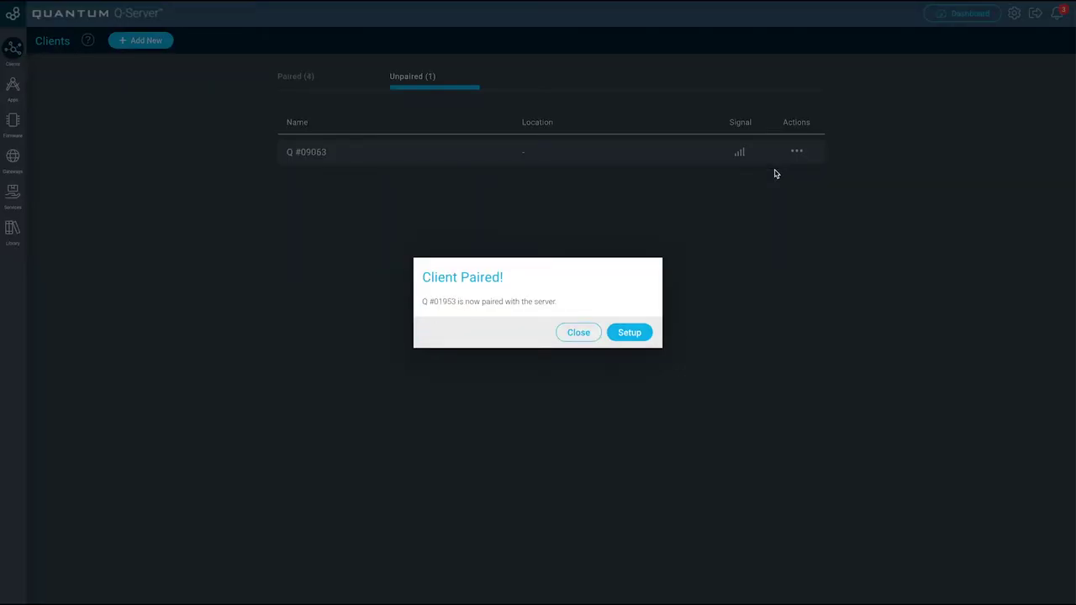
{"action": "left_click", "coordinate": [630, 333]}
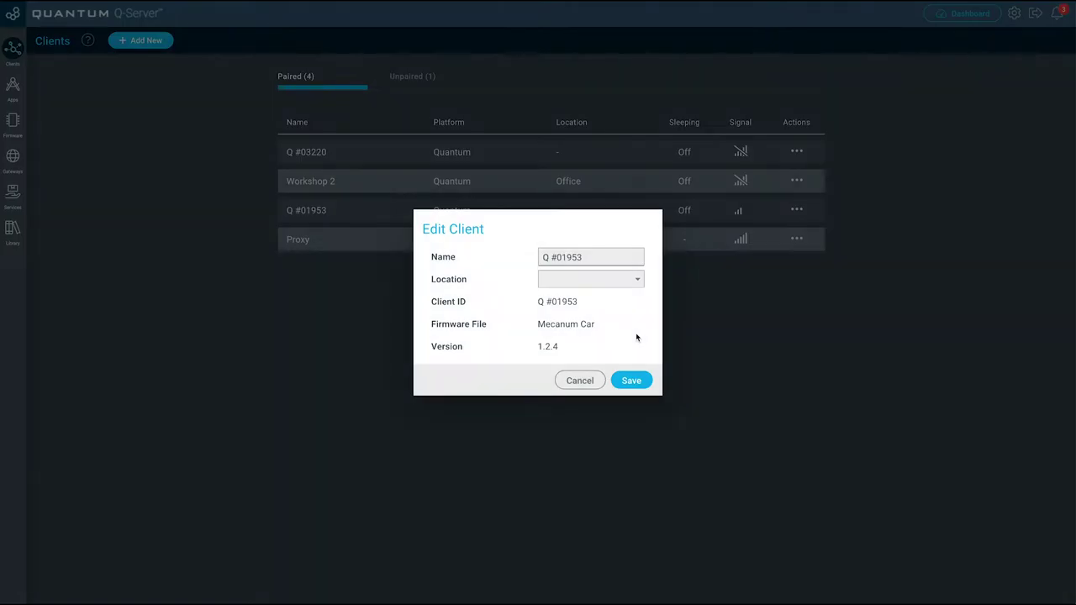
{"action": "type", "text": "Servo"}
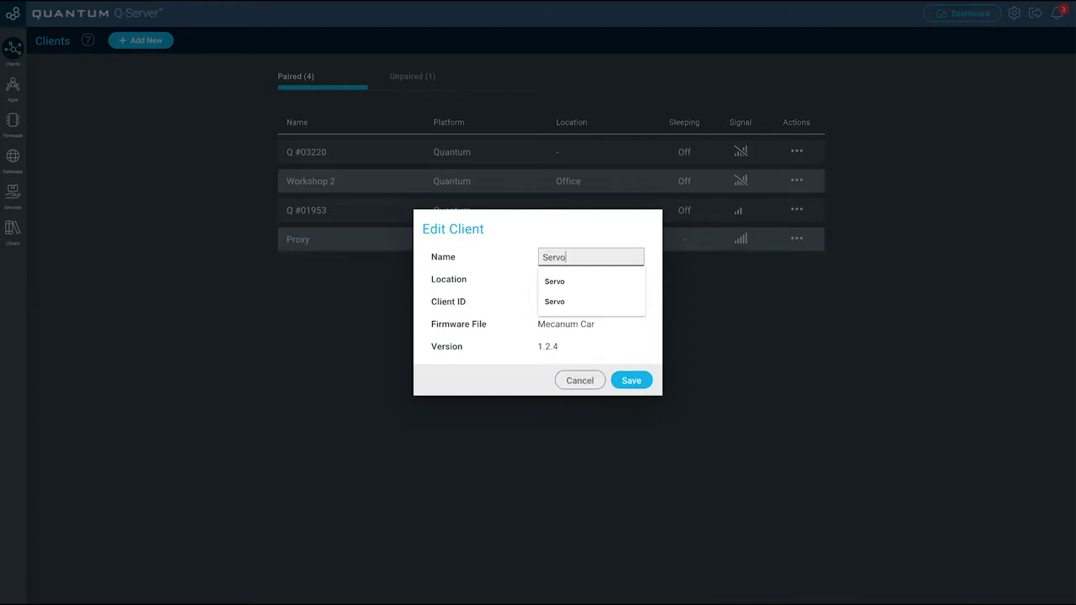
{"action": "left_click", "coordinate": [554, 281]}
{"action": "left_click", "coordinate": [580, 285]}
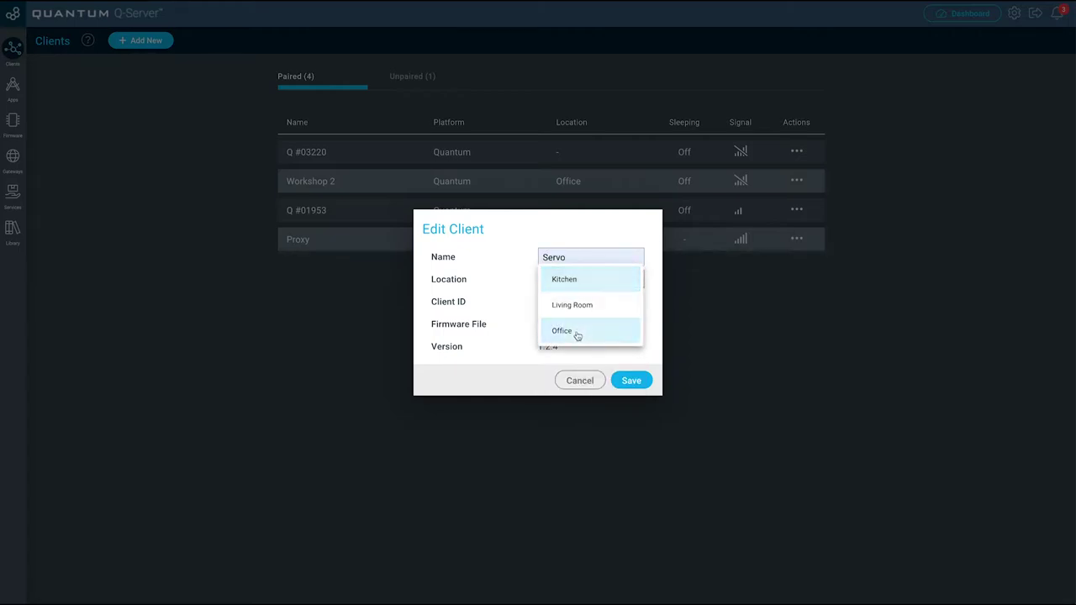
{"action": "left_click", "coordinate": [577, 335]}
{"action": "left_click", "coordinate": [631, 381]}
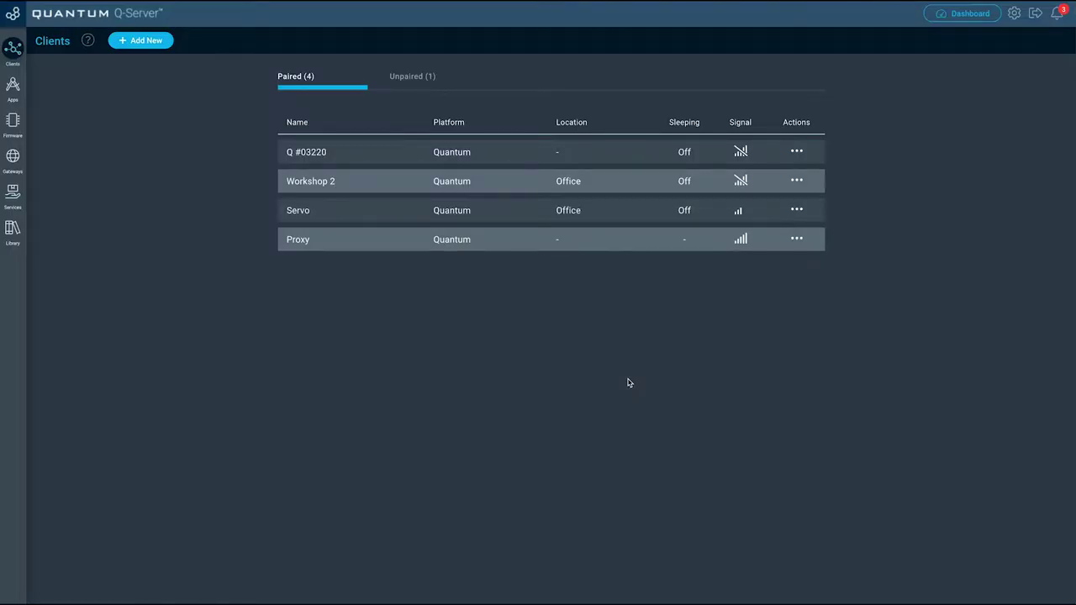
{"action": "left_click", "coordinate": [418, 85]}
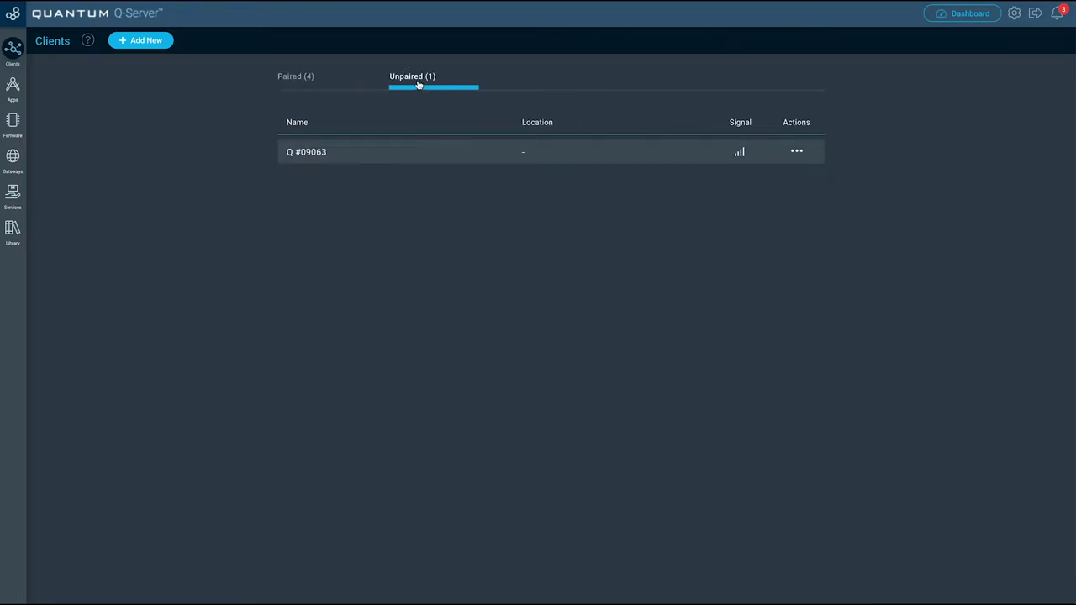
- Pair client Q #09063 and save it as Ultrasonic + LCD, located in Office
{"action": "left_click", "coordinate": [797, 153]}
{"action": "left_click", "coordinate": [786, 182]}
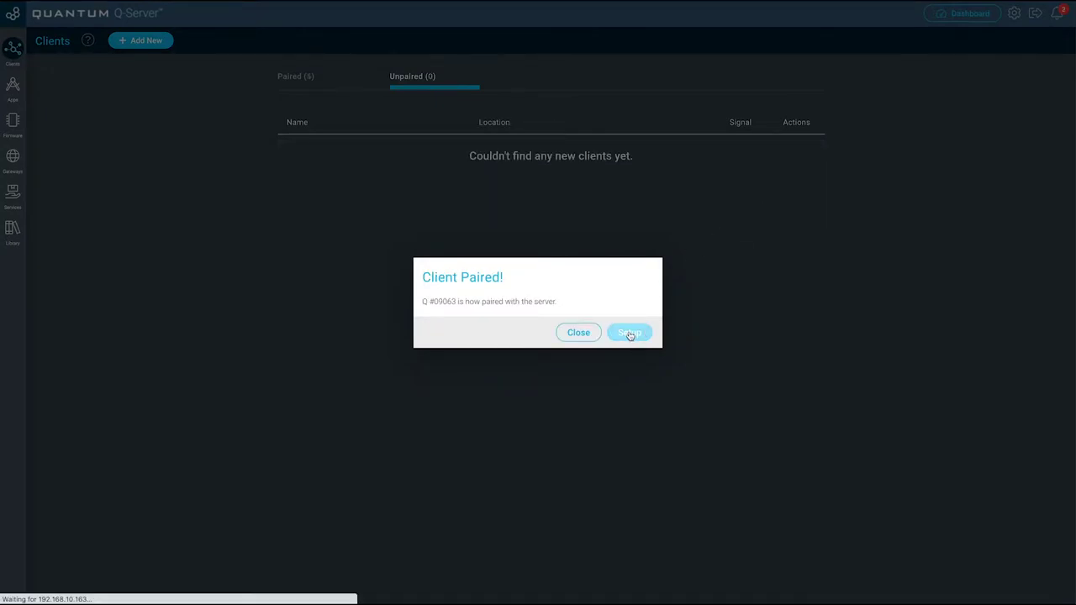
{"action": "left_click", "coordinate": [630, 333]}
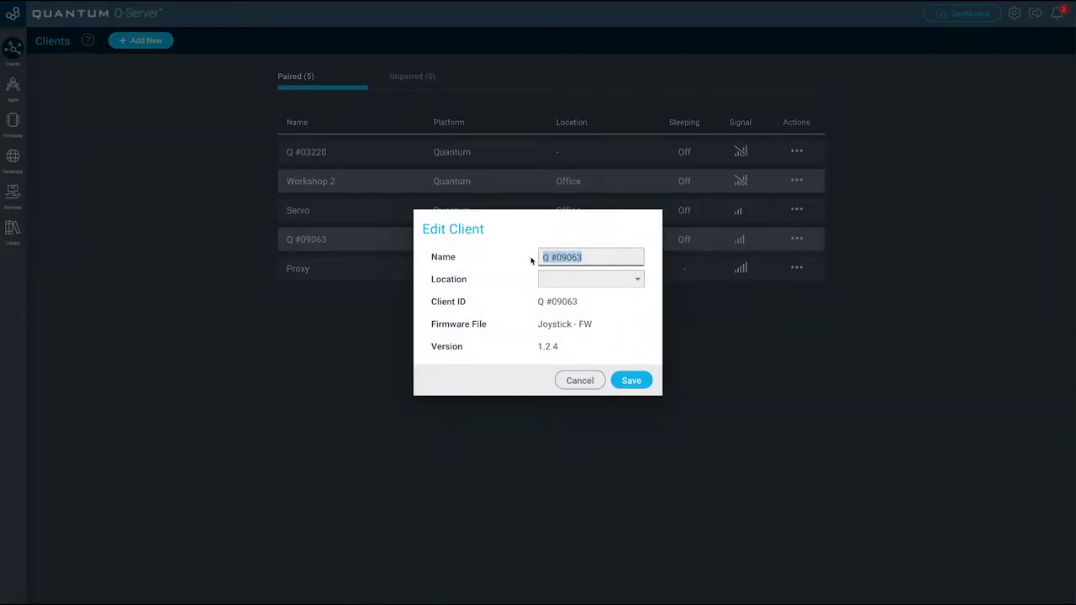
{"action": "type", "text": "Ultrasonic + LCD"}
{"action": "left_click", "coordinate": [560, 279]}
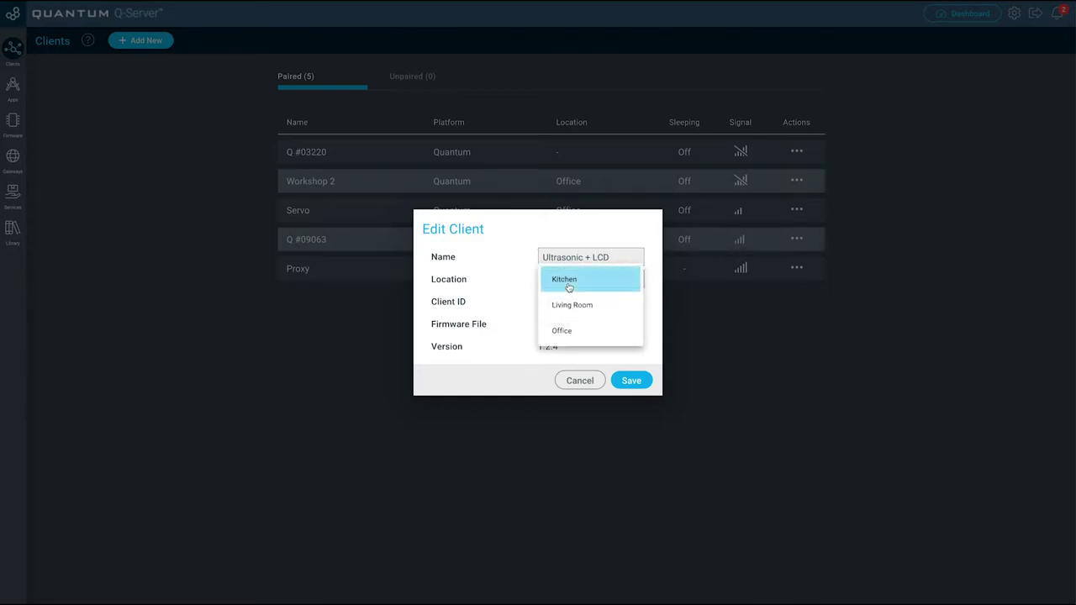
{"action": "left_click", "coordinate": [569, 330]}
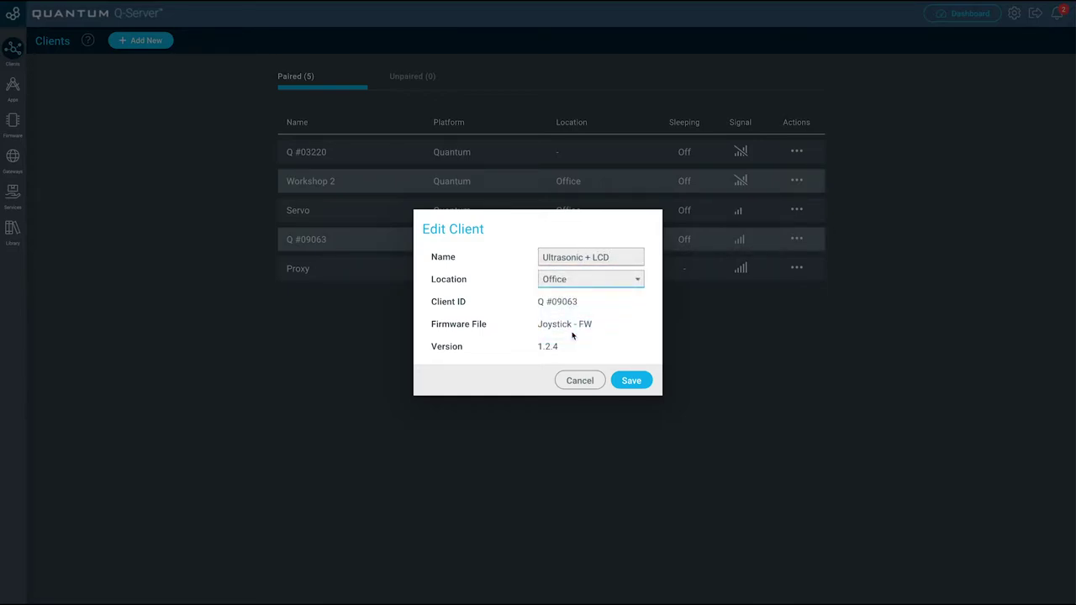
{"action": "left_click", "coordinate": [633, 380]}
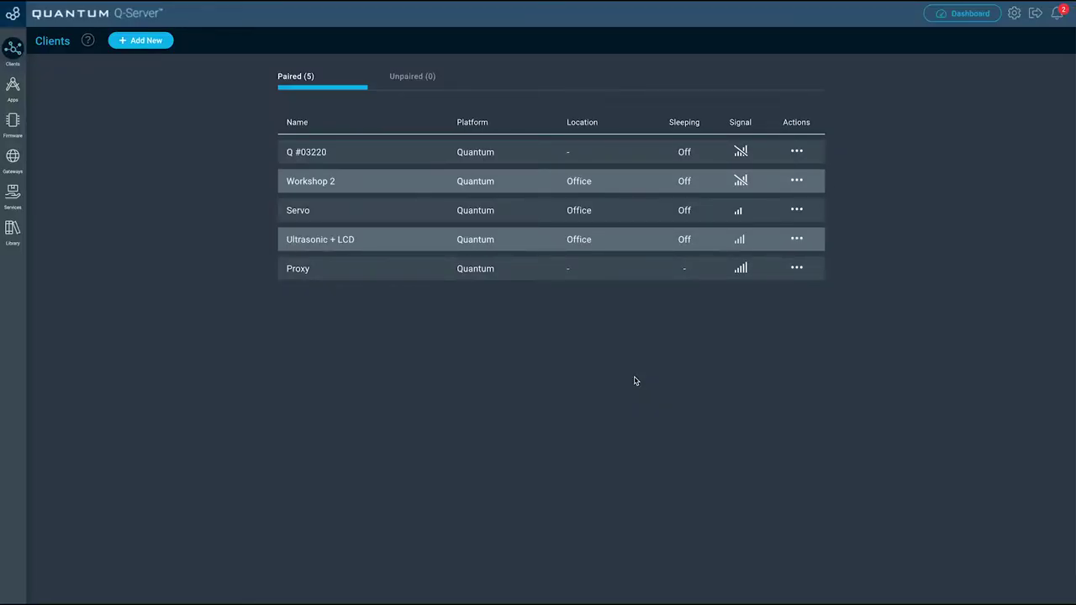
{"action": "left_click", "coordinate": [14, 123]}
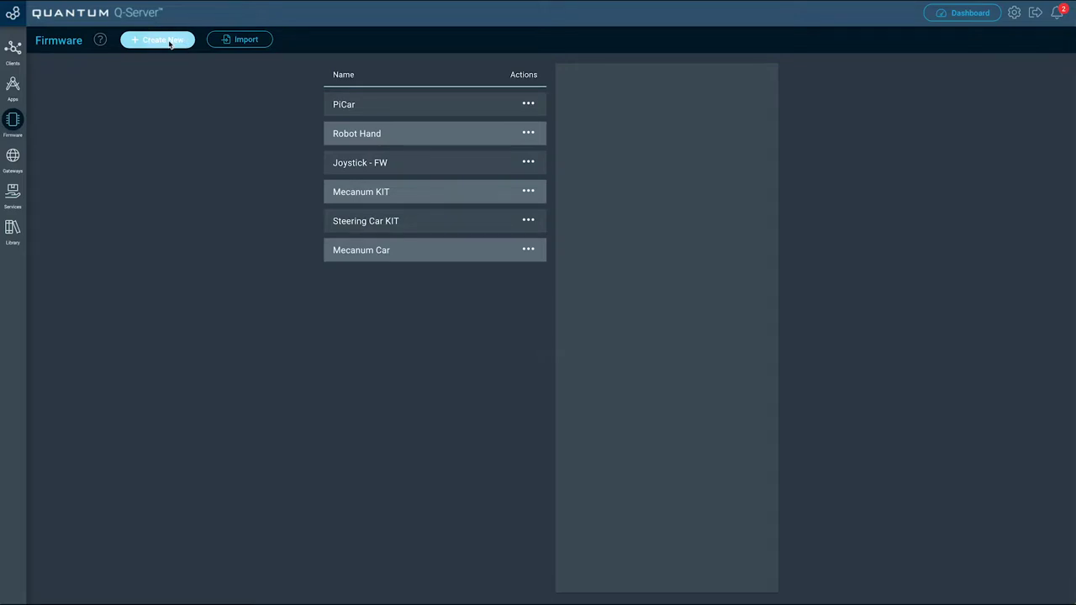
- Create an empty firmware named 'Soap Dispenser'
{"action": "left_click", "coordinate": [164, 40]}
{"action": "left_click", "coordinate": [452, 304]}
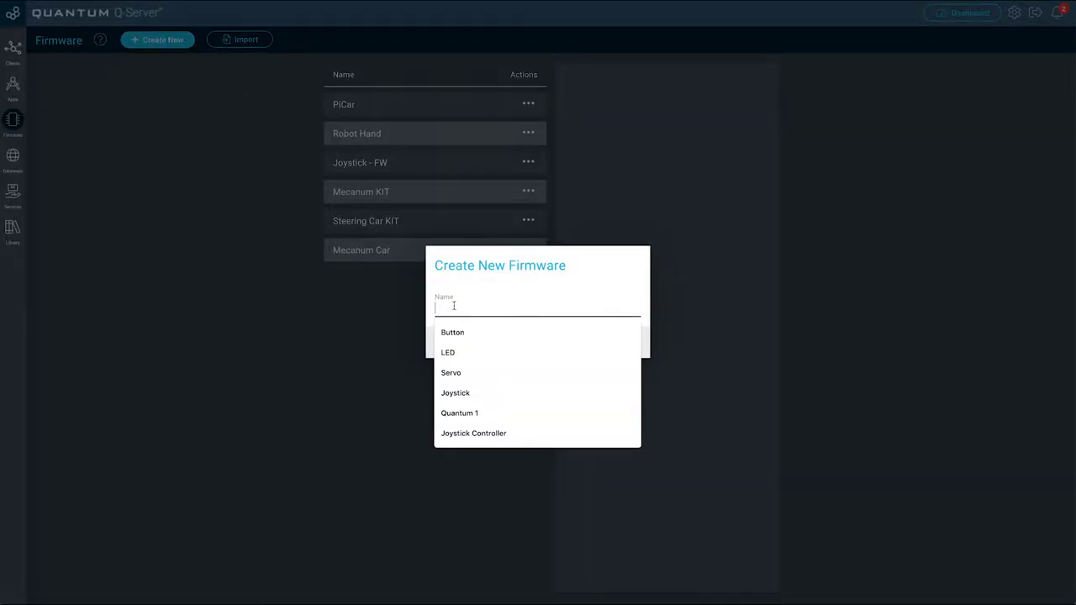
{"action": "type", "text": "Soap Dispenser"}
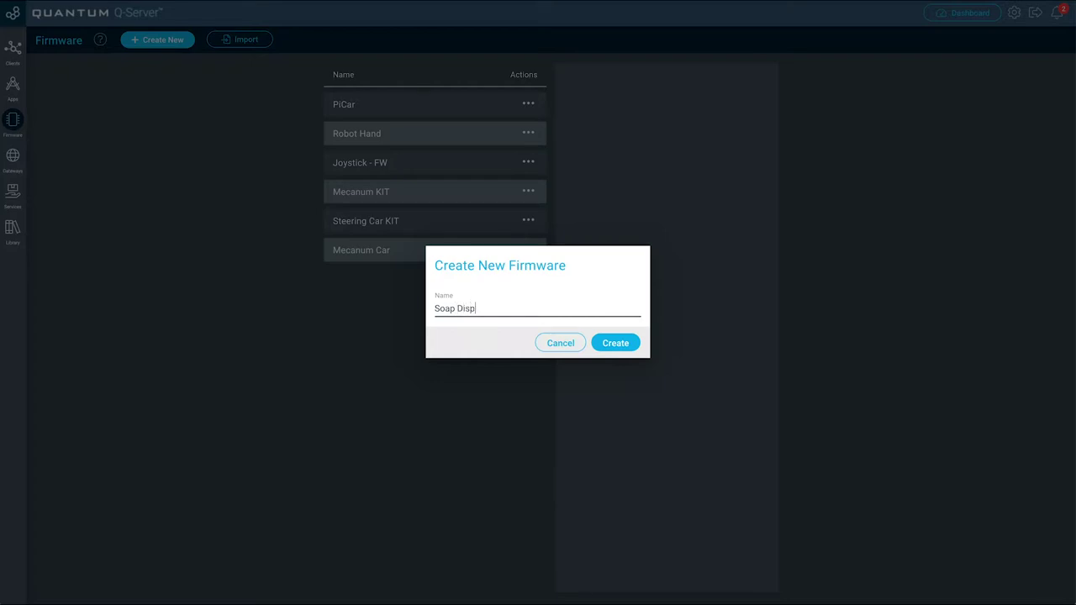
{"action": "left_click", "coordinate": [616, 344]}
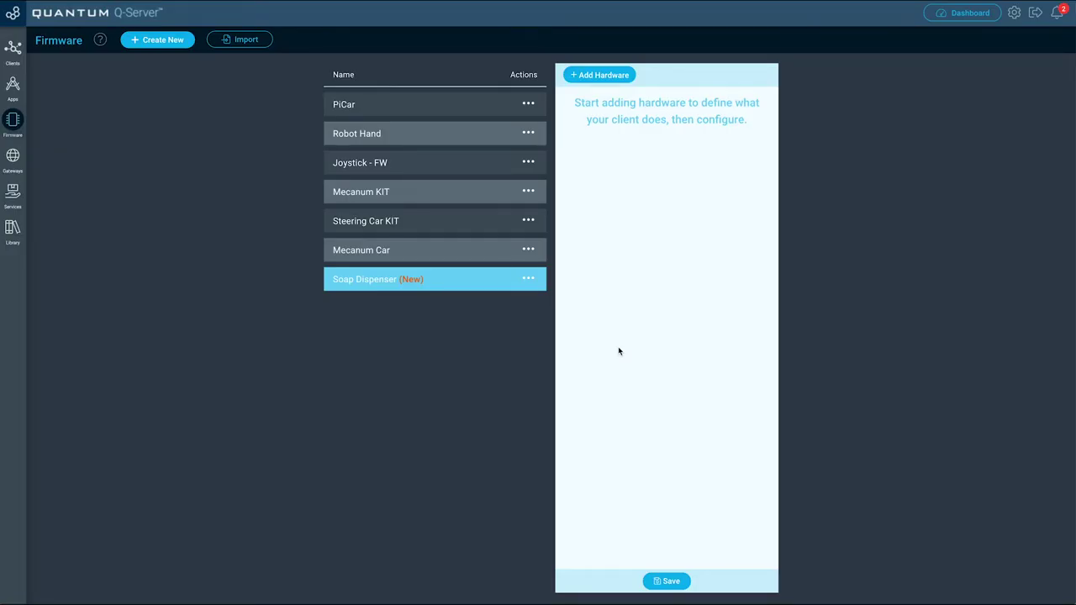
{"action": "left_click", "coordinate": [602, 76]}
- Add a Servo hardware named Servo to the Soap Dispenser firmware
{"action": "left_click", "coordinate": [486, 210]}
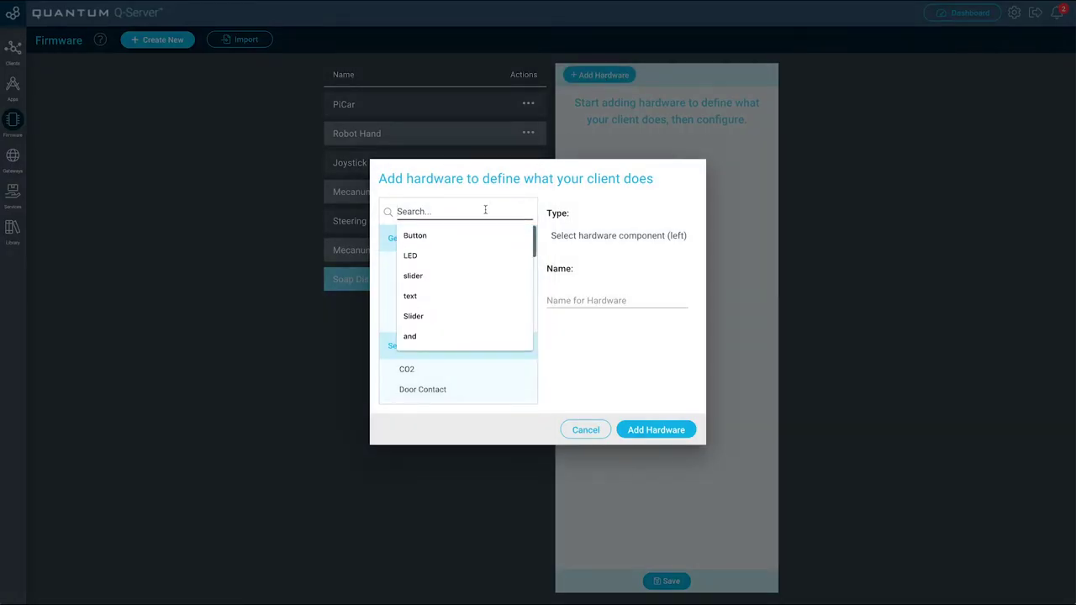
{"action": "type", "text": "Servo"}
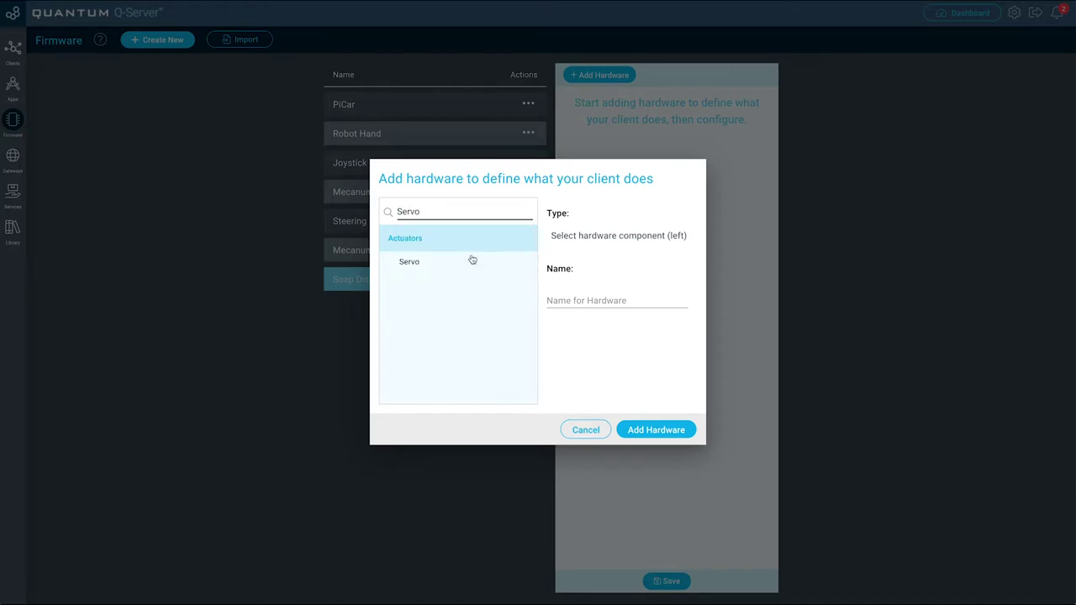
{"action": "left_click", "coordinate": [469, 265]}
{"action": "left_click", "coordinate": [560, 303]}
{"action": "type", "text": "Servo"}
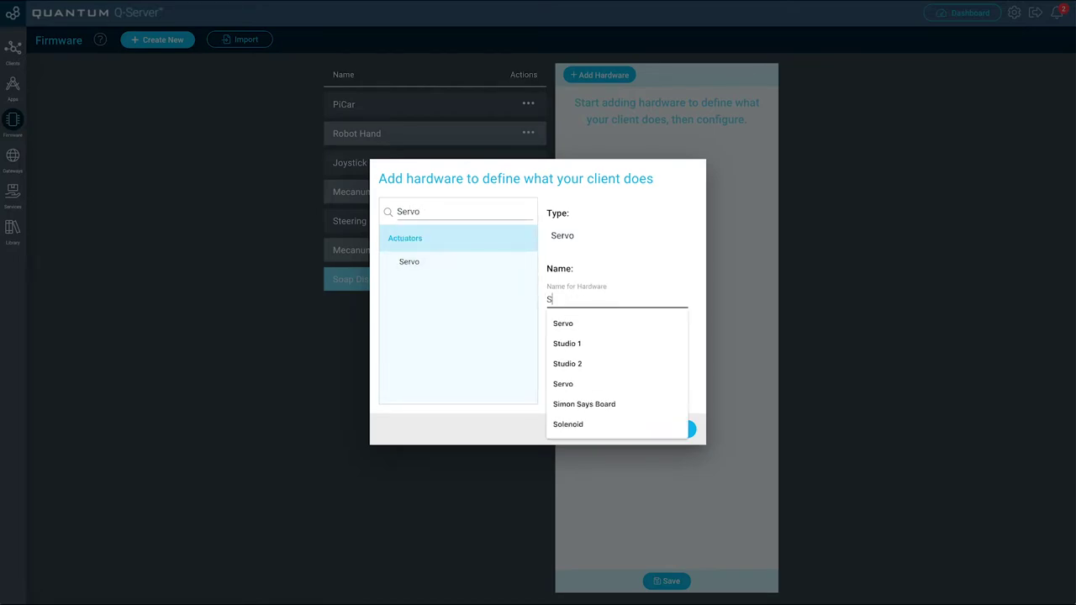
{"action": "left_click", "coordinate": [644, 430]}
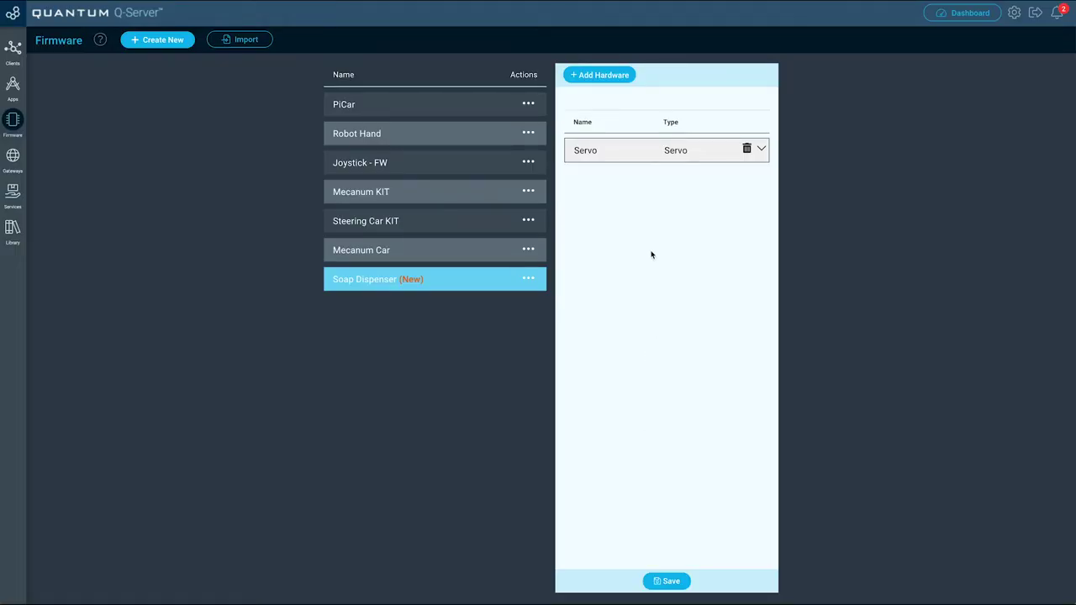
- Give the Servo the Generic driver on pin GP0 and save the firmware
{"action": "left_click", "coordinate": [633, 158]}
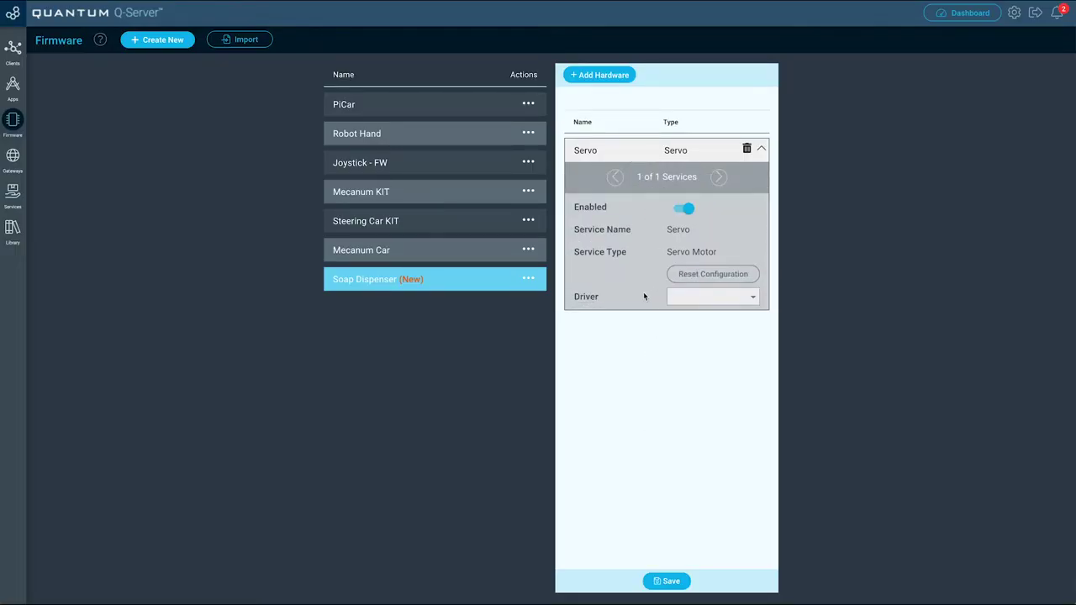
{"action": "left_click", "coordinate": [695, 298]}
{"action": "left_click", "coordinate": [697, 302]}
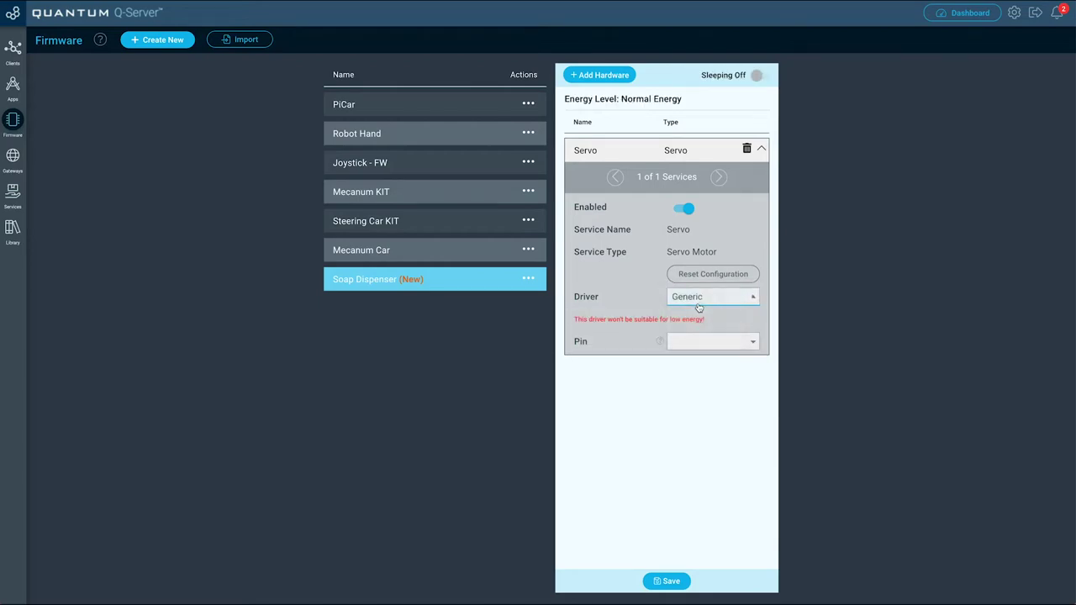
{"action": "left_click", "coordinate": [705, 342]}
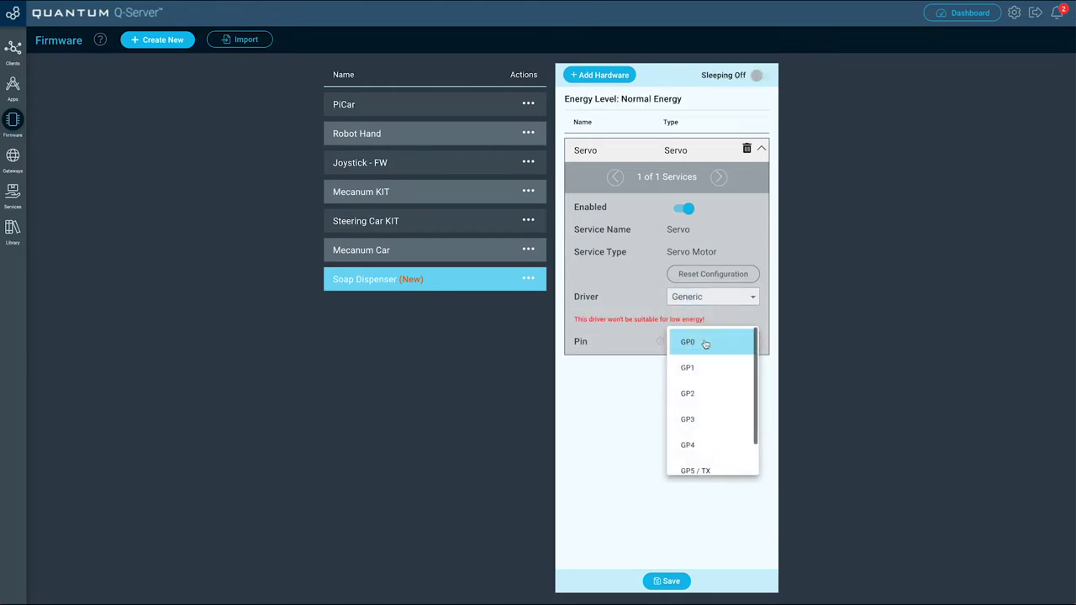
{"action": "left_click", "coordinate": [705, 343]}
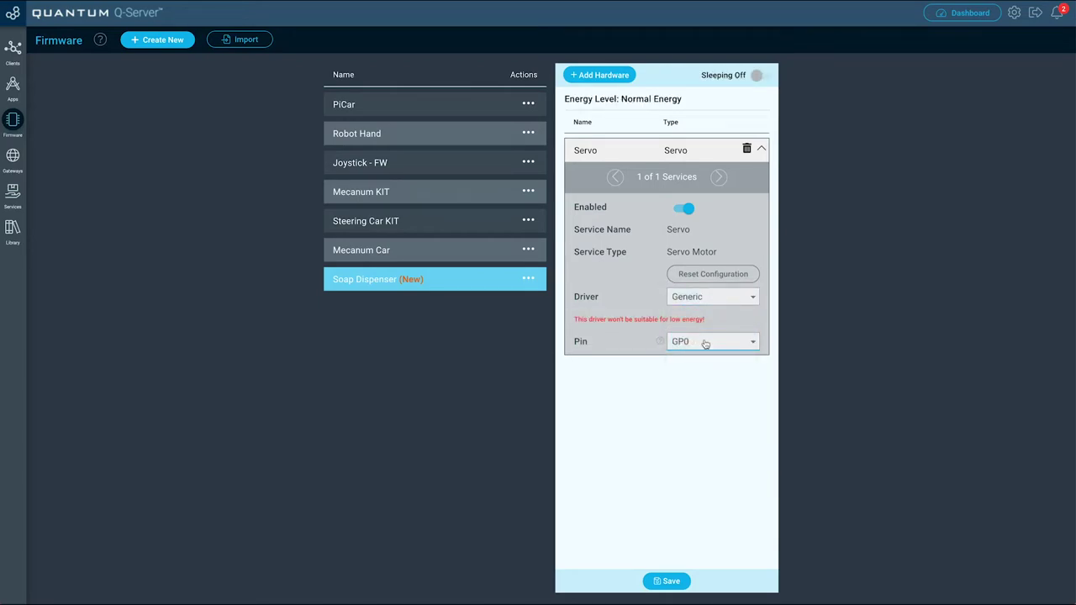
{"action": "left_click", "coordinate": [669, 581]}
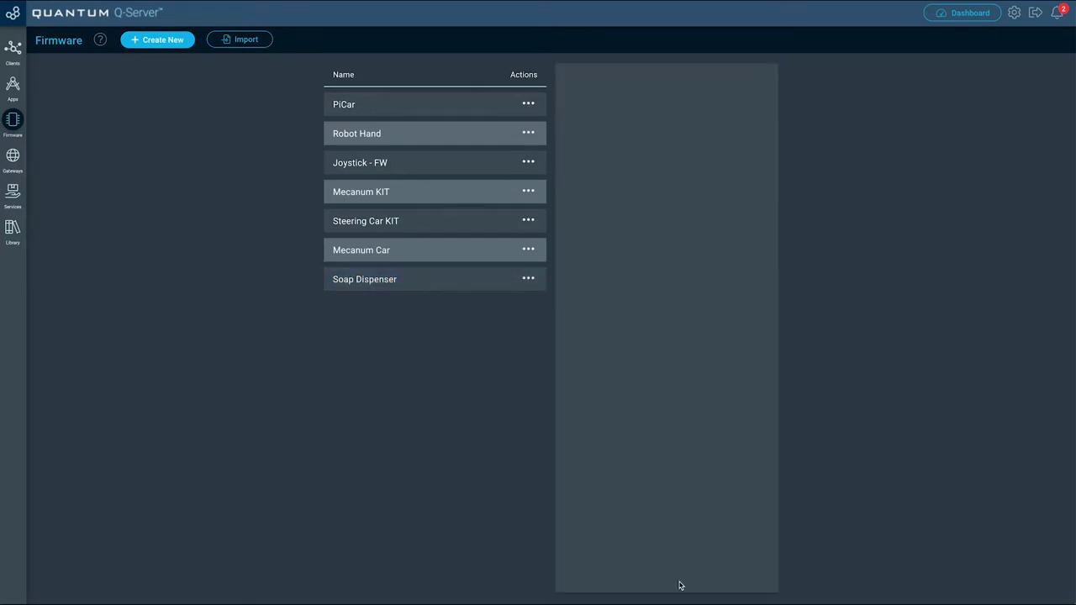
- Create a new firmware named 'Sensor + Display'
{"action": "left_click", "coordinate": [164, 44]}
{"action": "left_click", "coordinate": [461, 308]}
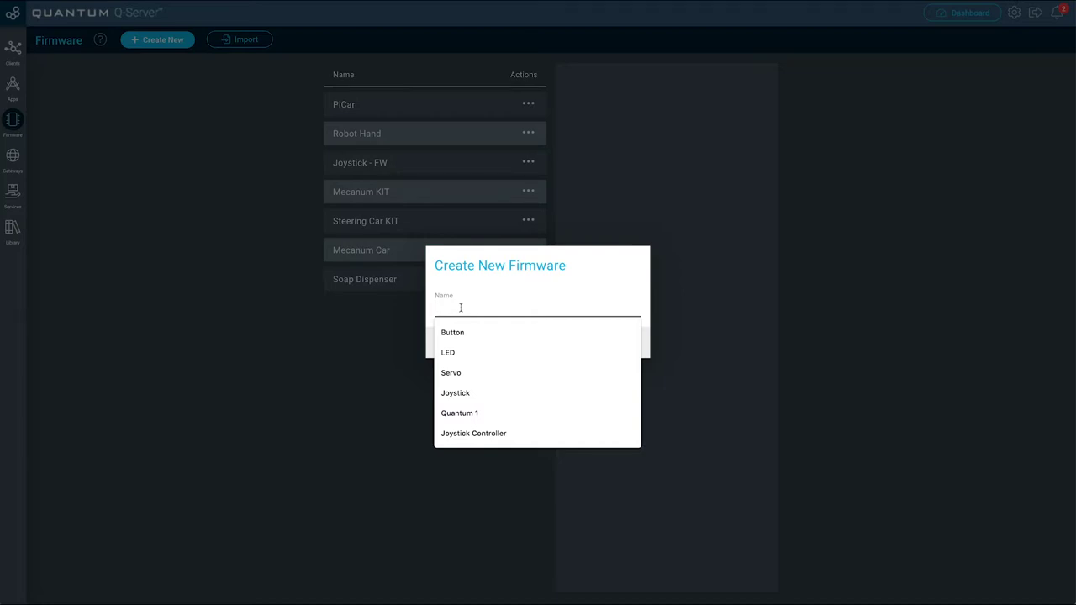
{"action": "type", "text": "Sensor"}
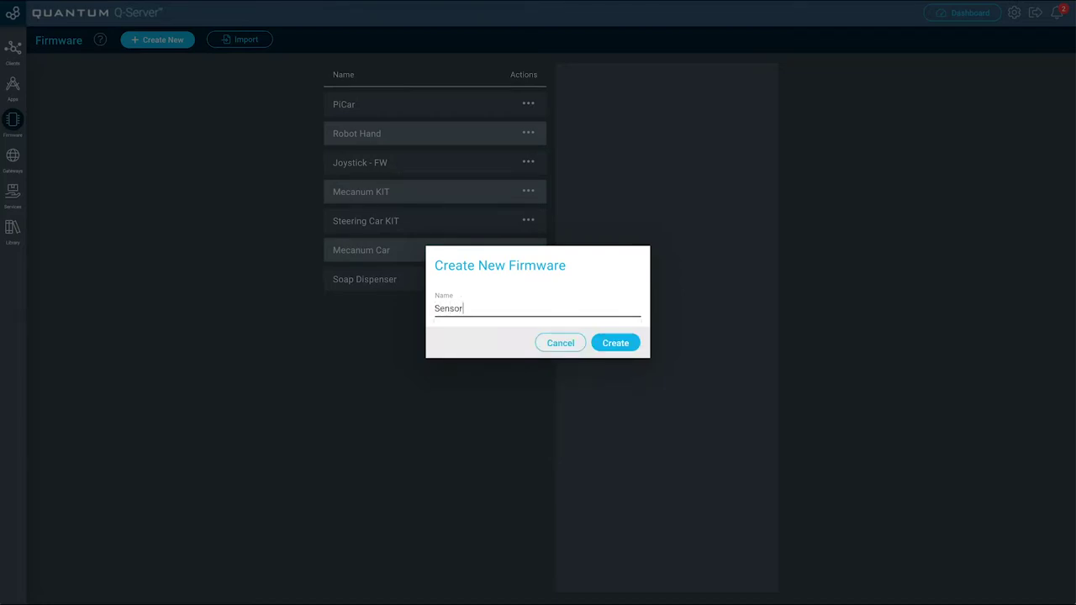
{"action": "type", "text": " + Display"}
{"action": "left_click", "coordinate": [613, 342]}
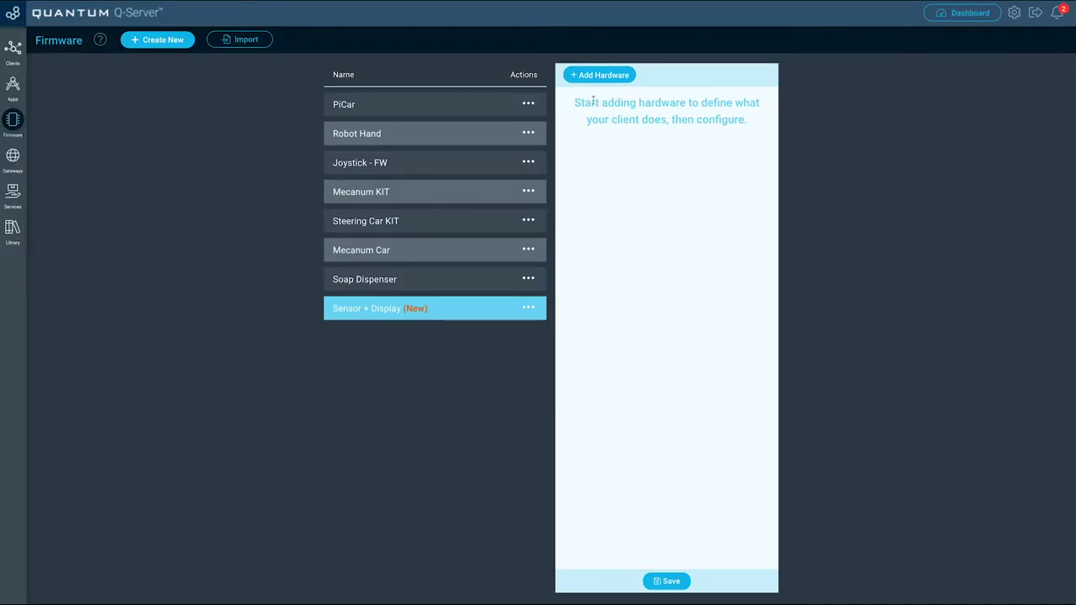
- Add a Distance Ultrasonic sensor named Distance to the firmware
{"action": "left_click", "coordinate": [596, 76]}
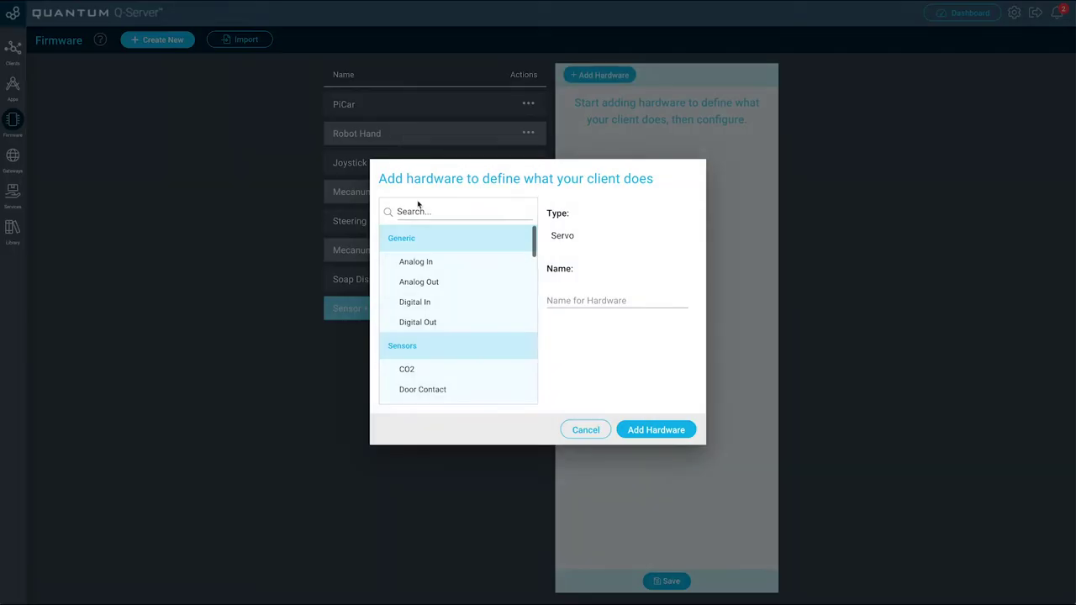
{"action": "left_click", "coordinate": [417, 210]}
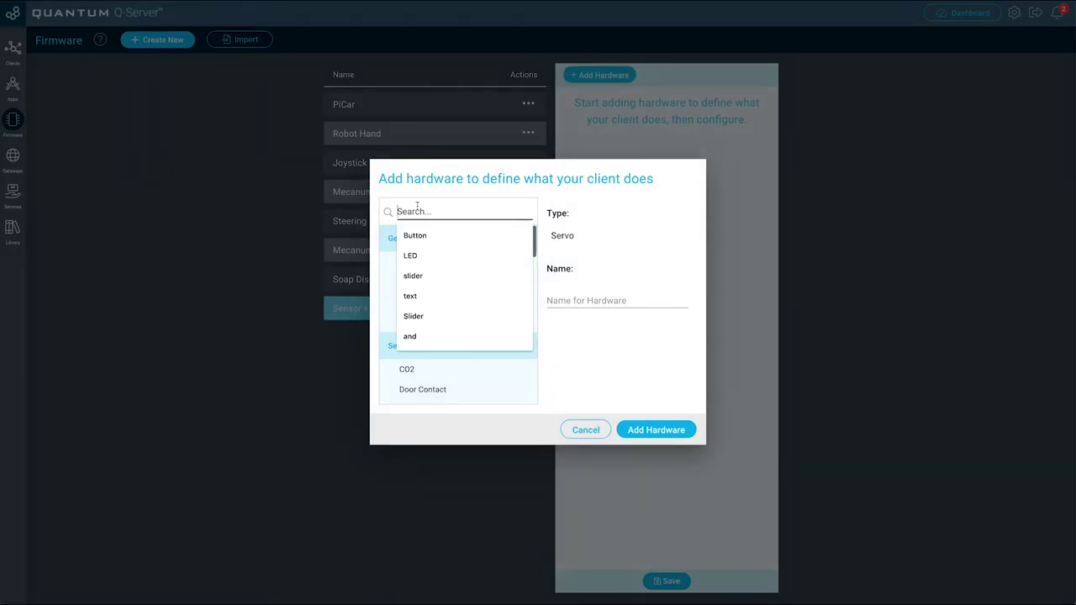
{"action": "type", "text": "Dista"}
{"action": "left_click", "coordinate": [430, 246]}
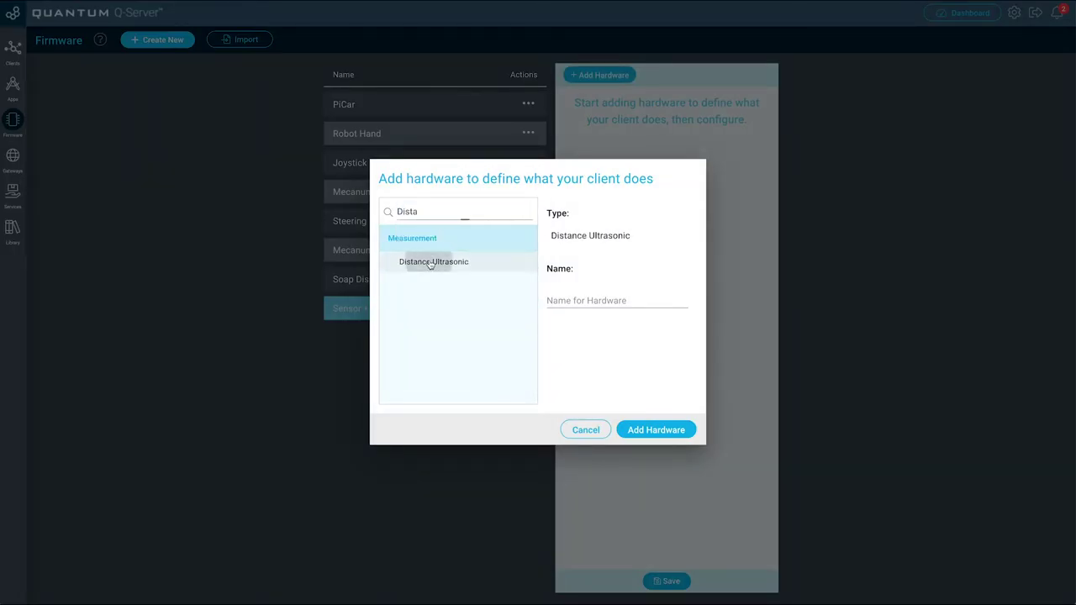
{"action": "left_click", "coordinate": [552, 295]}
{"action": "type", "text": "Distance"}
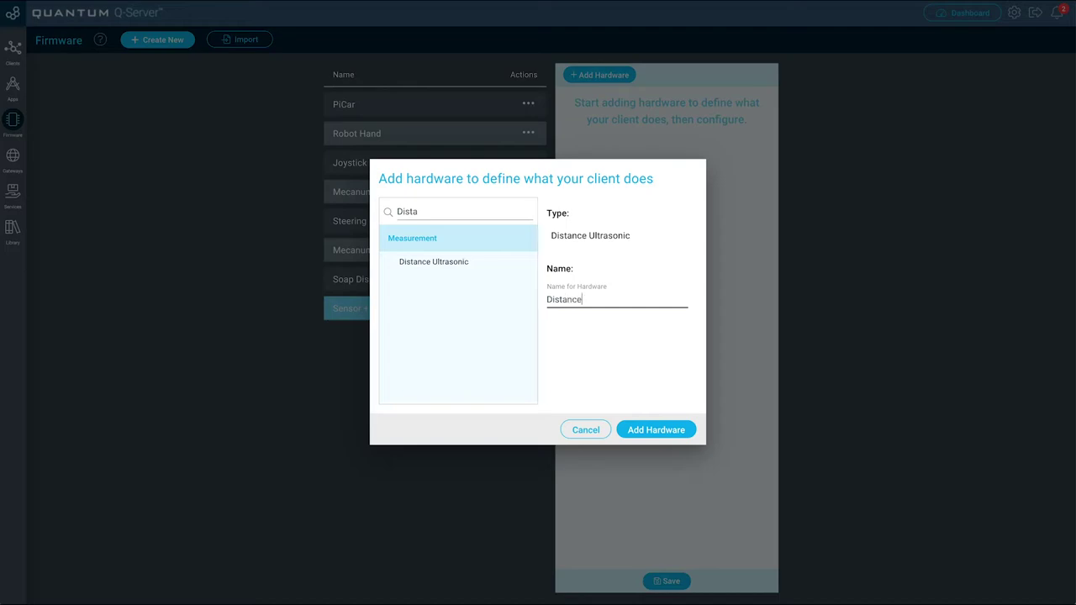
{"action": "left_click", "coordinate": [646, 433]}
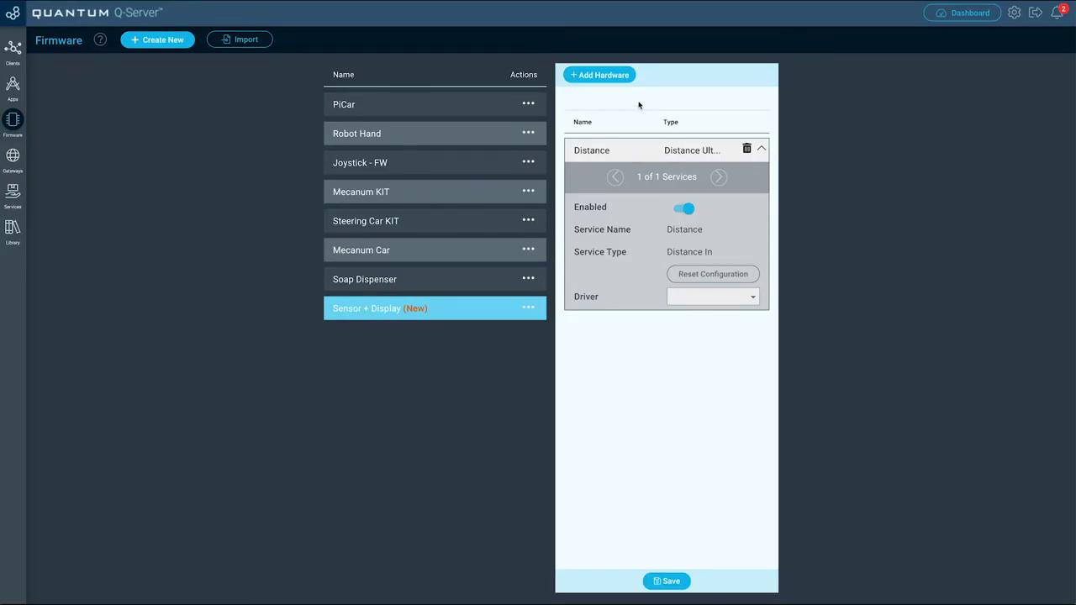
- Add an LCD hardware named LCD to the firmware
{"action": "left_click", "coordinate": [619, 76]}
{"action": "left_click", "coordinate": [497, 211]}
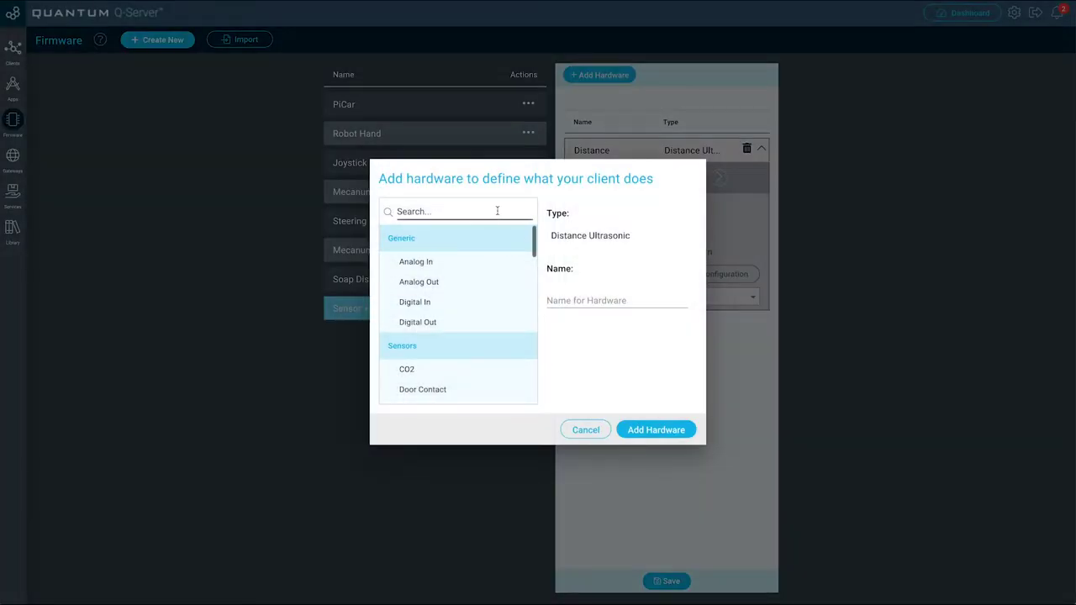
{"action": "type", "text": "LCD"}
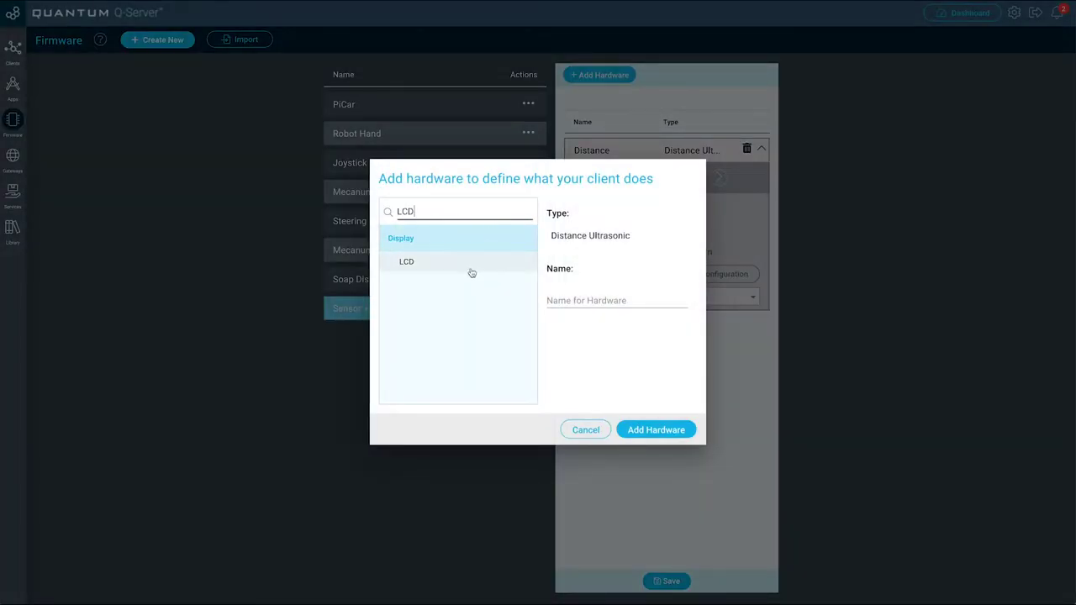
{"action": "left_click", "coordinate": [490, 265]}
{"action": "left_click", "coordinate": [569, 300]}
{"action": "type", "text": "LCD"}
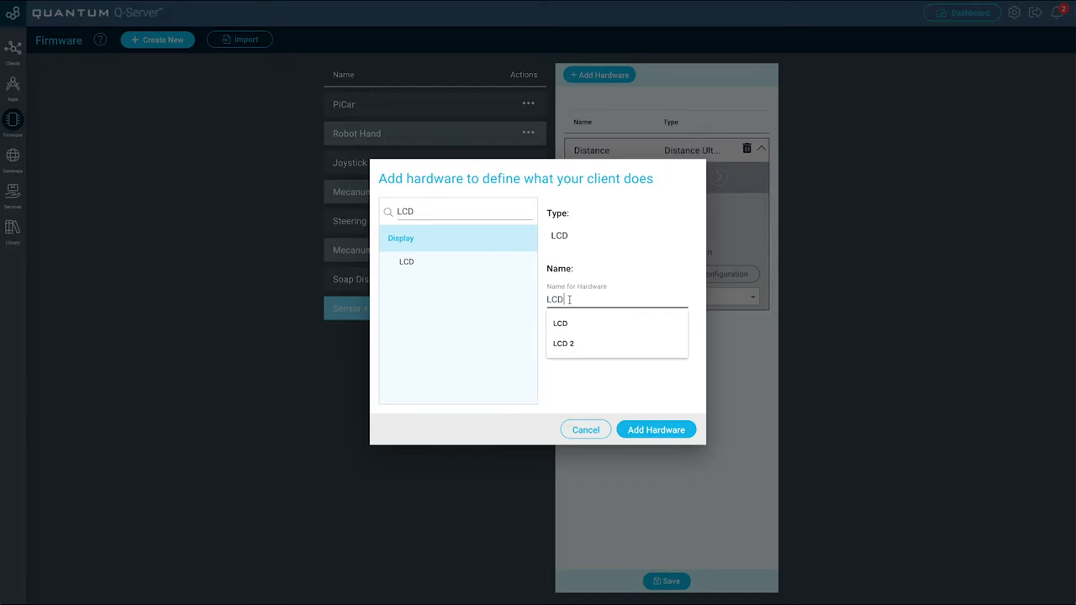
{"action": "left_click", "coordinate": [647, 430]}
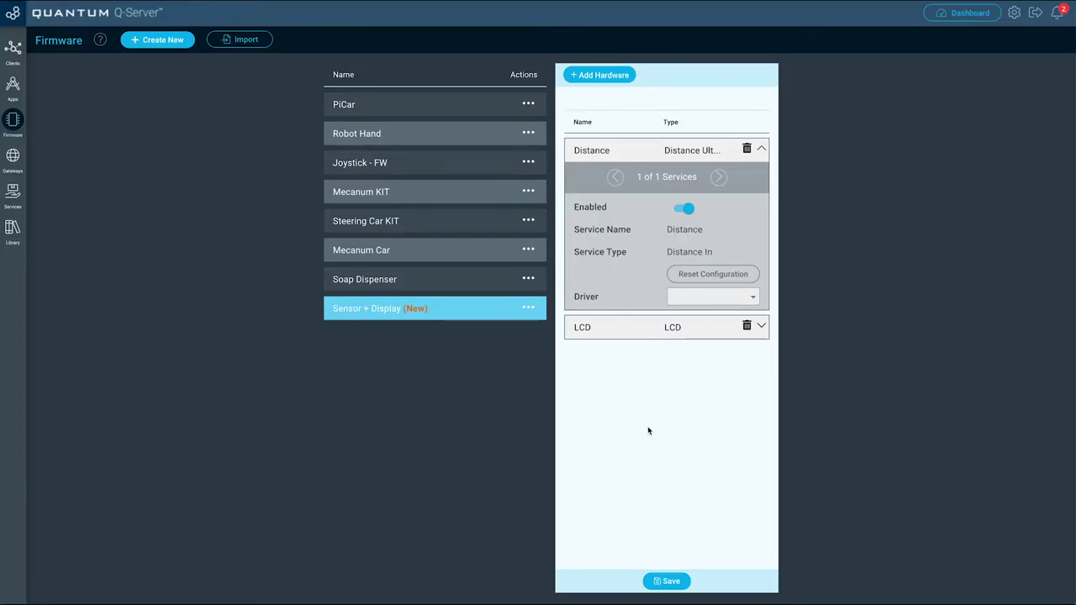
{"action": "left_click", "coordinate": [705, 301]}
- Set the Distance sensor to the HC-SR04 driver with echo GP3 and trigger GP4
{"action": "left_click", "coordinate": [704, 308]}
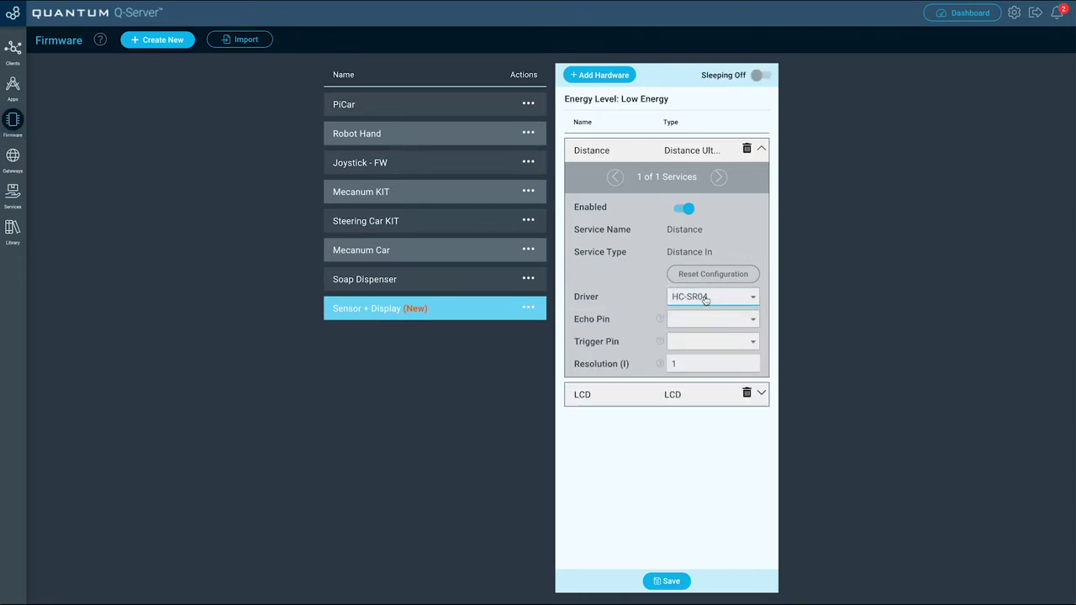
{"action": "left_click", "coordinate": [709, 319]}
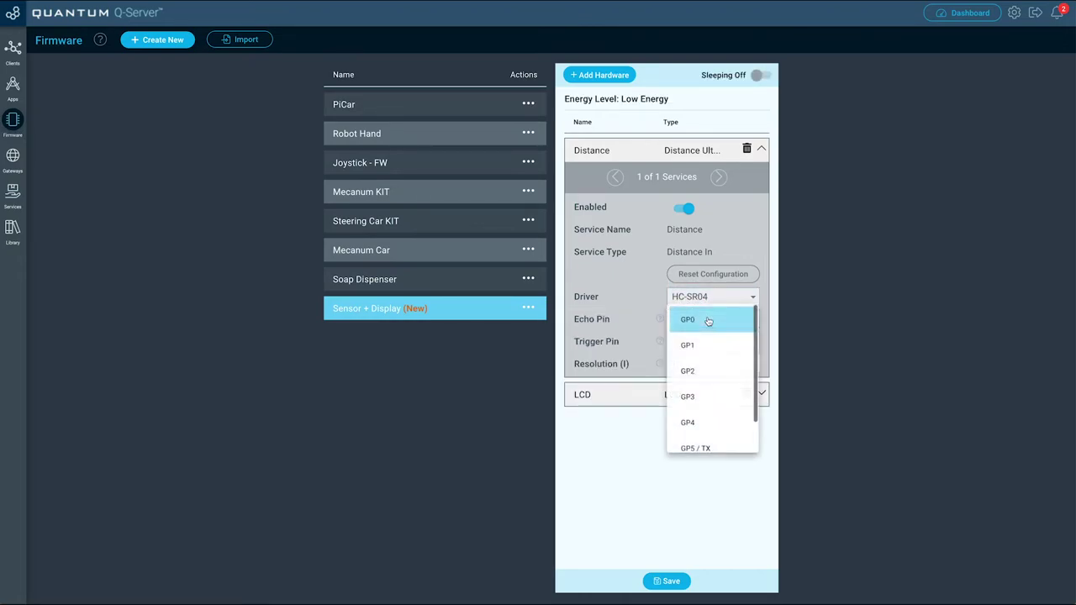
{"action": "left_click", "coordinate": [707, 395]}
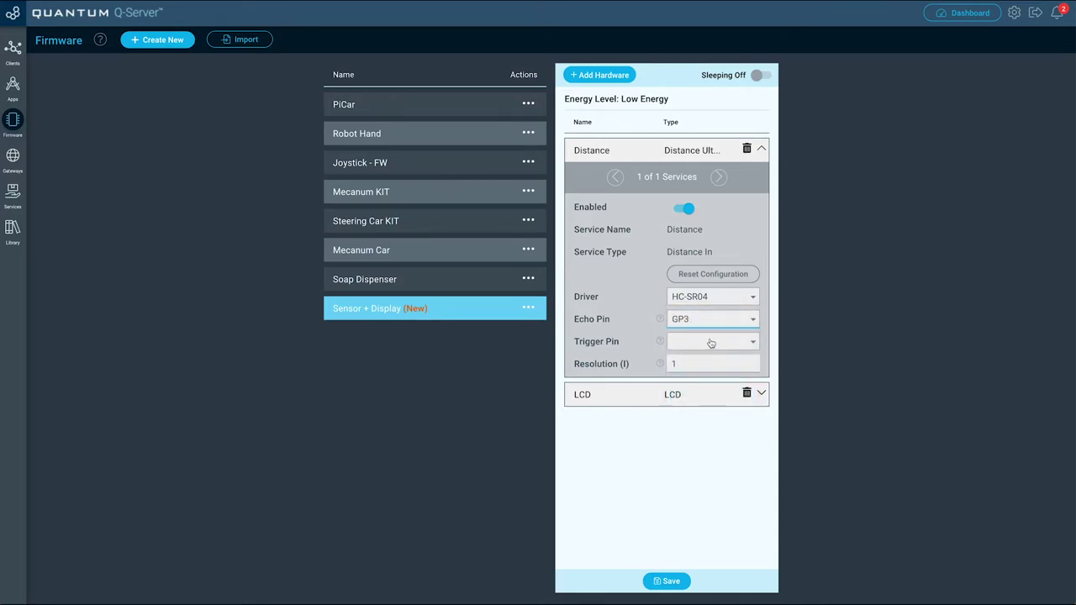
{"action": "left_click", "coordinate": [711, 341]}
{"action": "left_click", "coordinate": [705, 442]}
{"action": "double_click", "coordinate": [674, 363]}
- Configure the LCD as Generic LCD2004 Display (I2C), address 27, 2 x 16, and save
{"action": "left_click", "coordinate": [706, 399]}
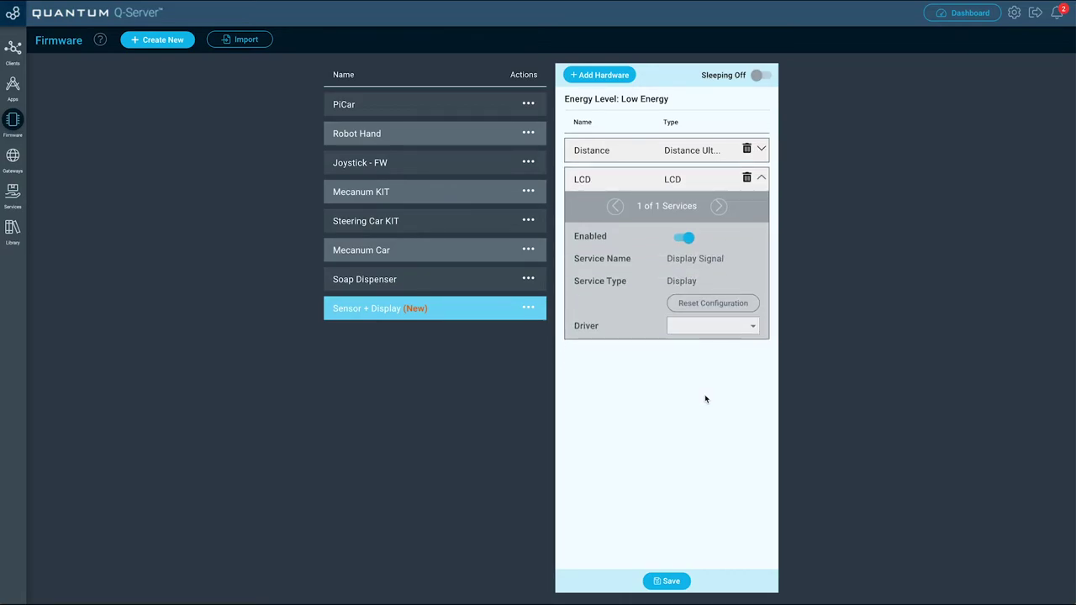
{"action": "left_click", "coordinate": [708, 326]}
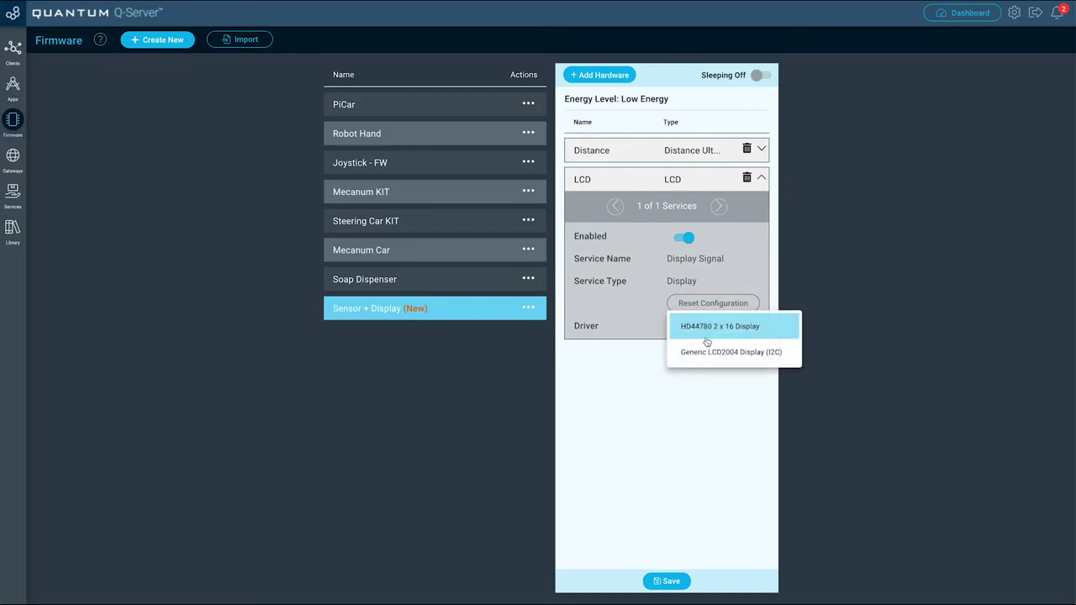
{"action": "left_click", "coordinate": [713, 353]}
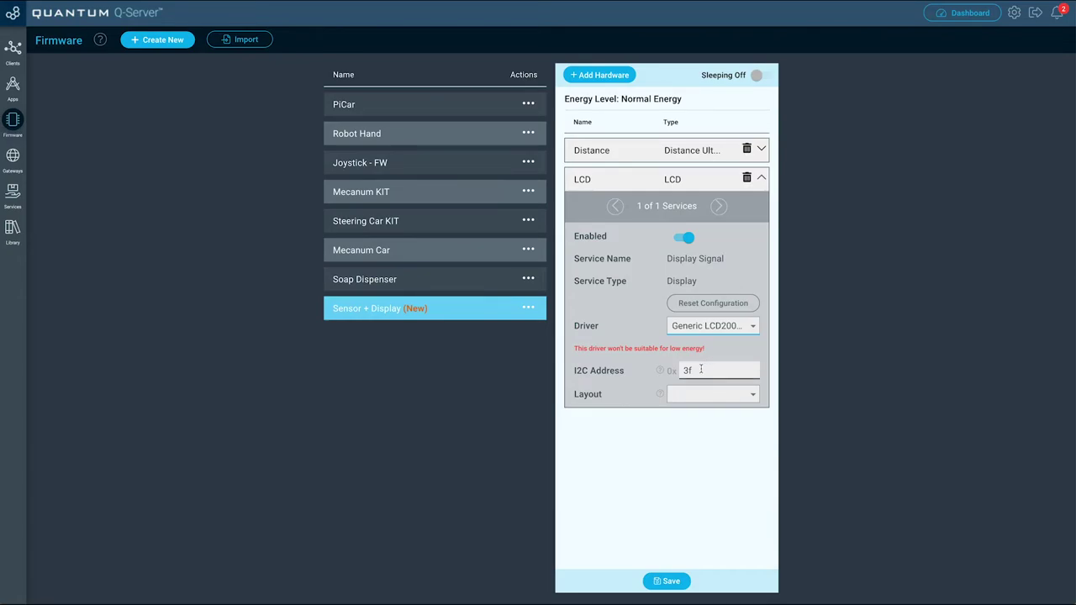
{"action": "double_click", "coordinate": [703, 368]}
{"action": "type", "text": "27"}
{"action": "left_click", "coordinate": [694, 395]}
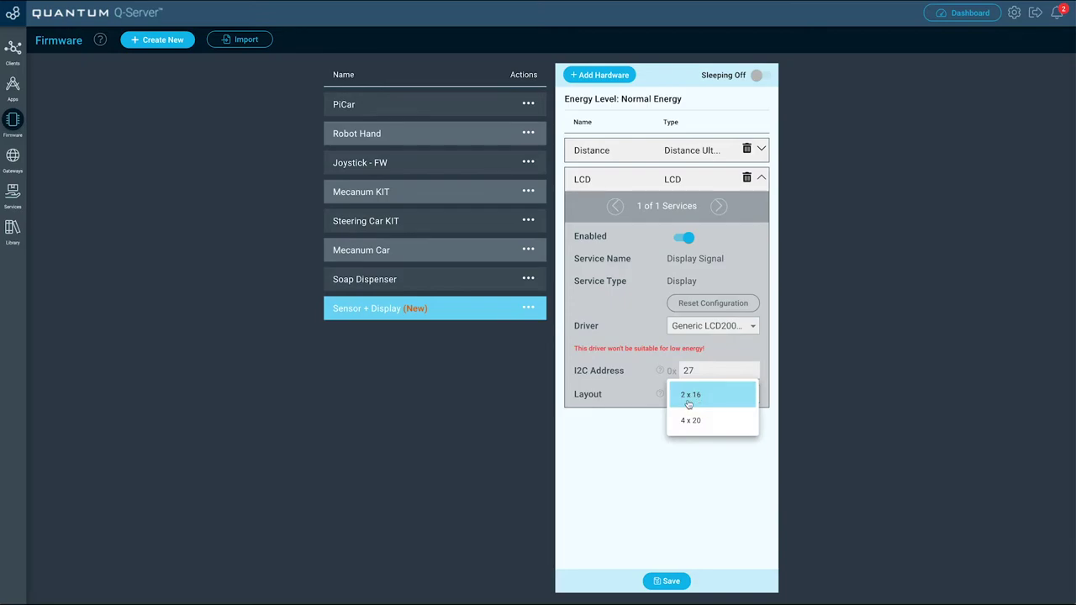
{"action": "left_click", "coordinate": [690, 402]}
{"action": "left_click", "coordinate": [671, 582]}
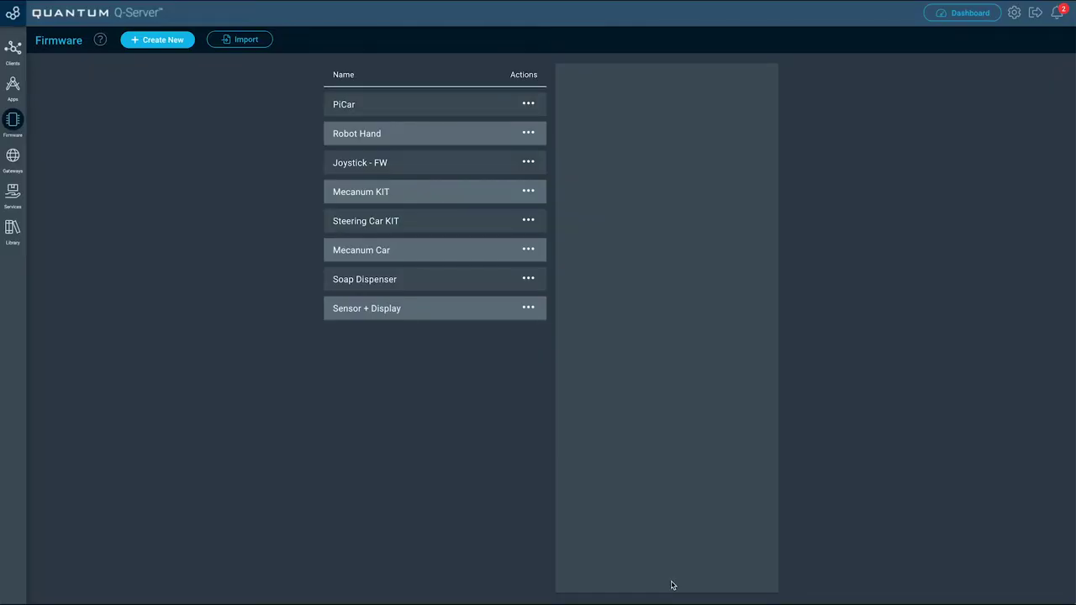
- Run an I2C scan on the Ultrasonic + LCD client, which finds address 27
{"action": "left_click", "coordinate": [14, 51]}
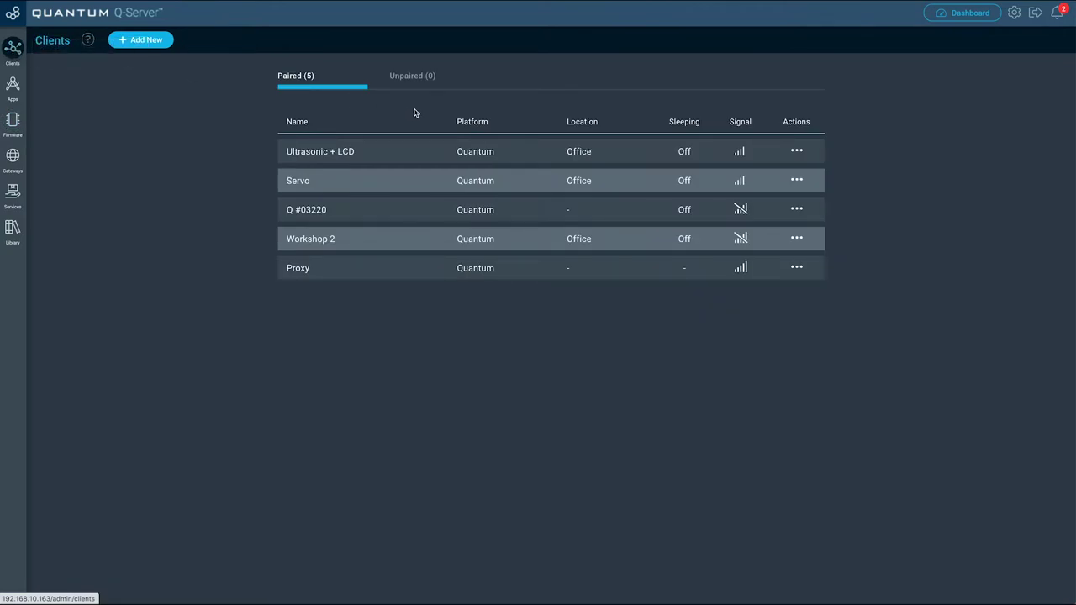
{"action": "left_click", "coordinate": [796, 150]}
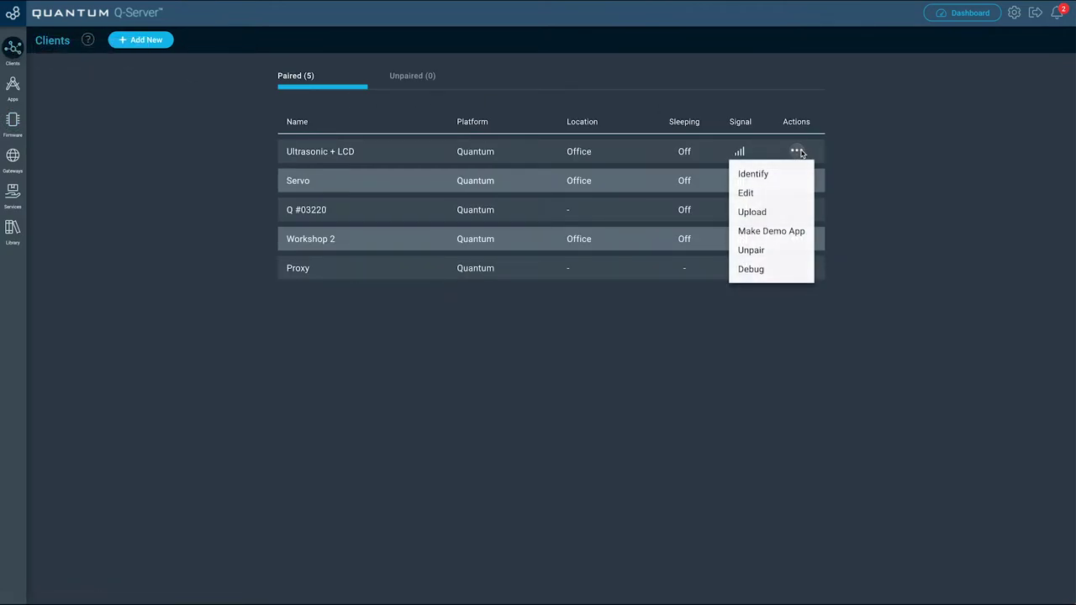
{"action": "left_click", "coordinate": [770, 270]}
{"action": "left_click", "coordinate": [527, 291]}
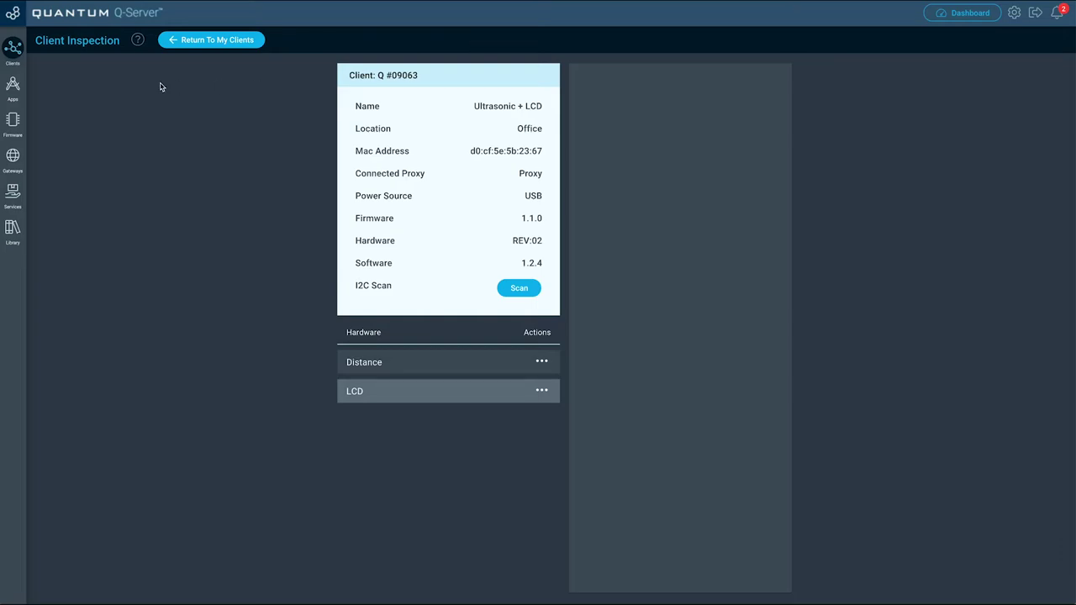
{"action": "left_click", "coordinate": [12, 121]}
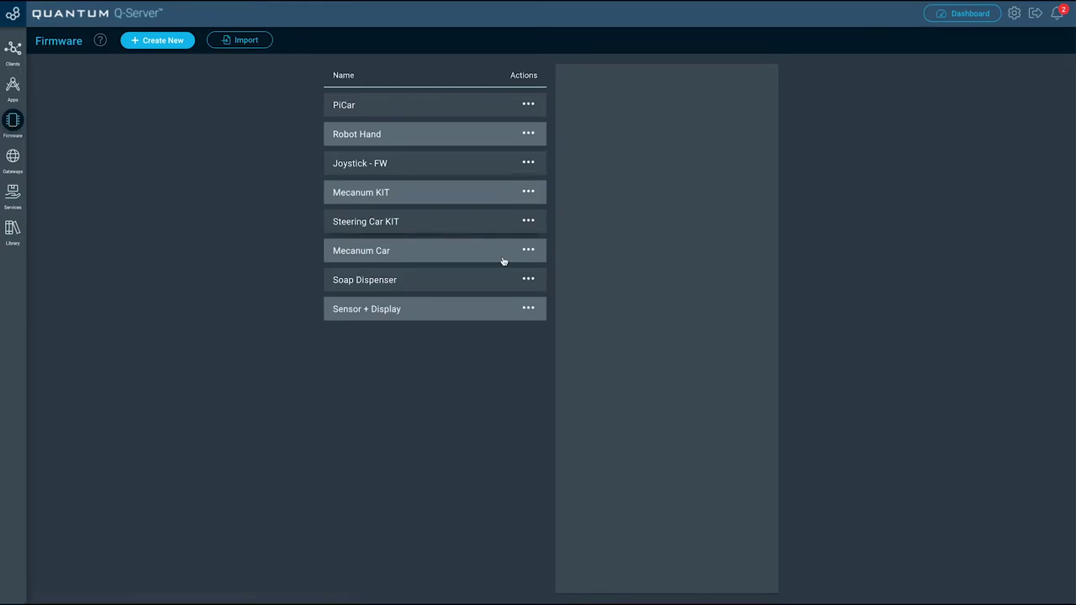
- Upload the Soap Dispenser firmware to the Servo base
{"action": "left_click", "coordinate": [528, 279]}
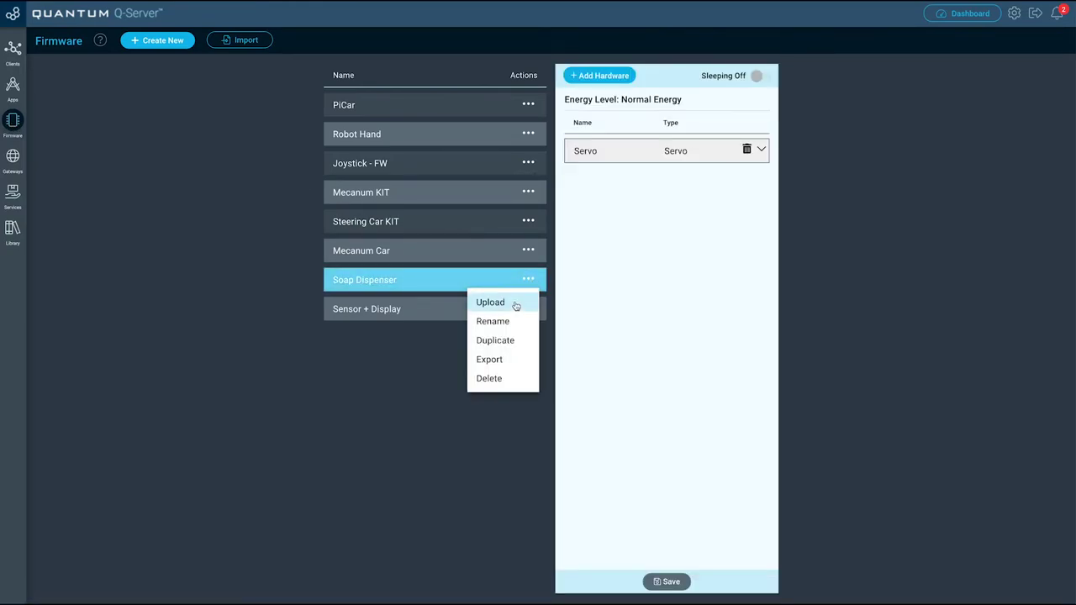
{"action": "left_click", "coordinate": [516, 303]}
{"action": "left_click", "coordinate": [531, 328]}
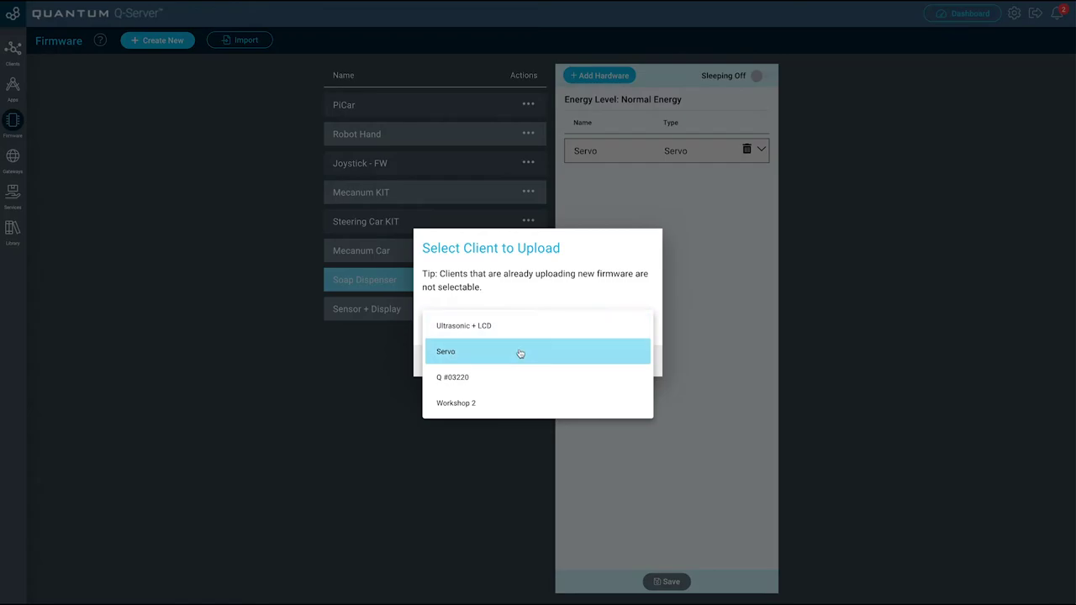
{"action": "left_click", "coordinate": [519, 352]}
{"action": "left_click", "coordinate": [631, 361]}
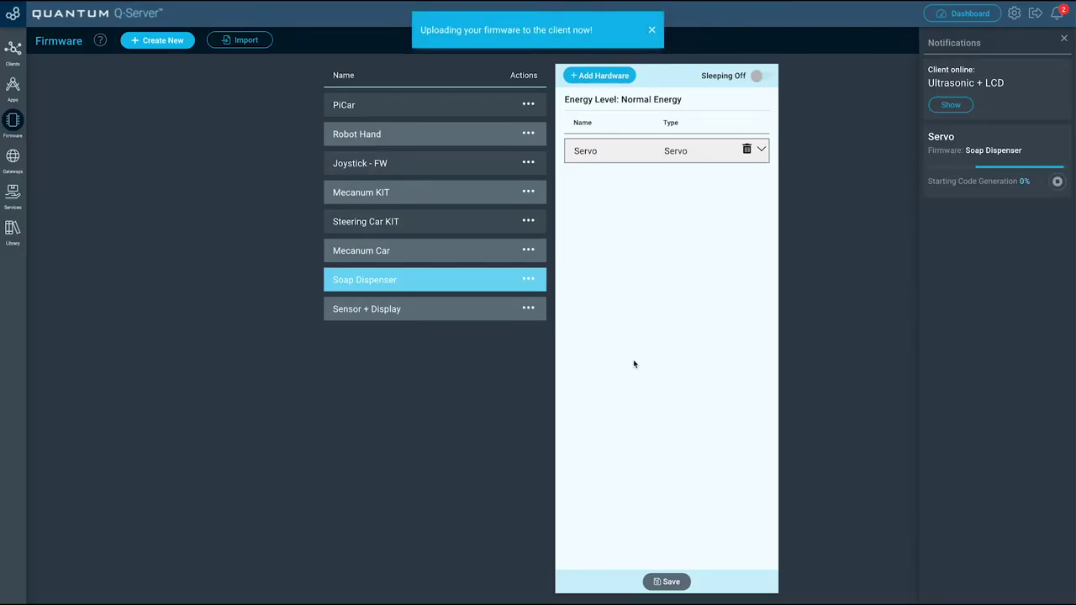
- Upload the Sensor + Display firmware to the Ultrasonic + LCD base and check progress
{"action": "left_click", "coordinate": [528, 308]}
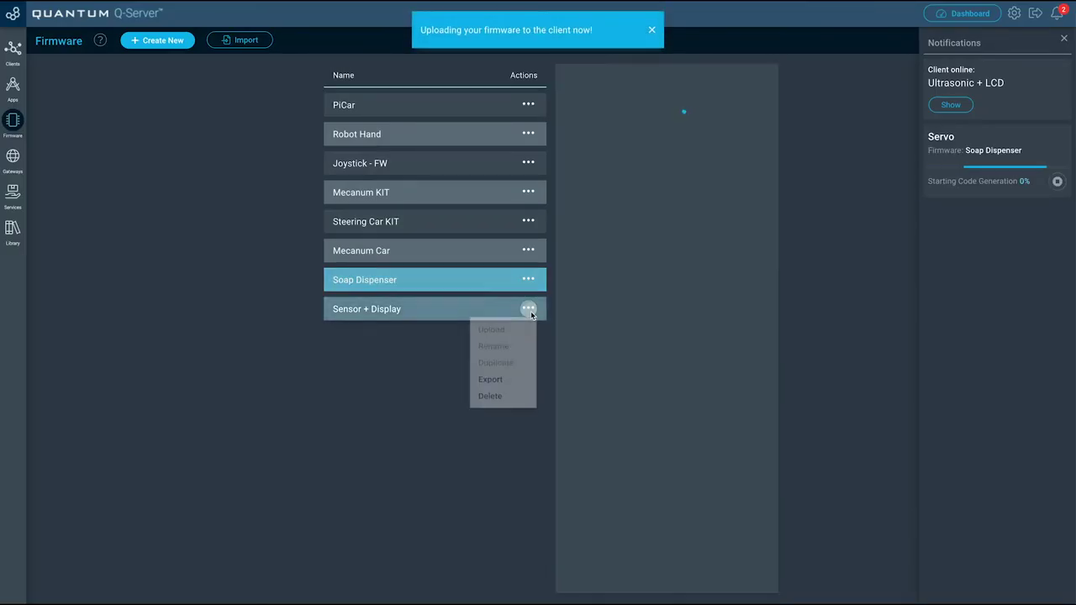
{"action": "left_click", "coordinate": [517, 333]}
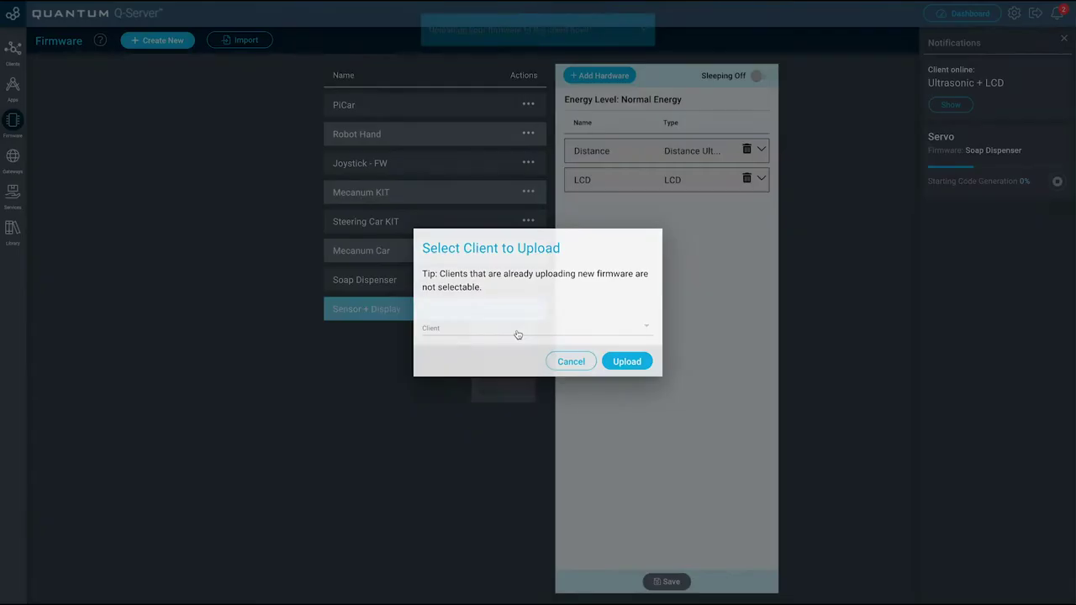
{"action": "left_click", "coordinate": [512, 328]}
{"action": "left_click", "coordinate": [519, 328]}
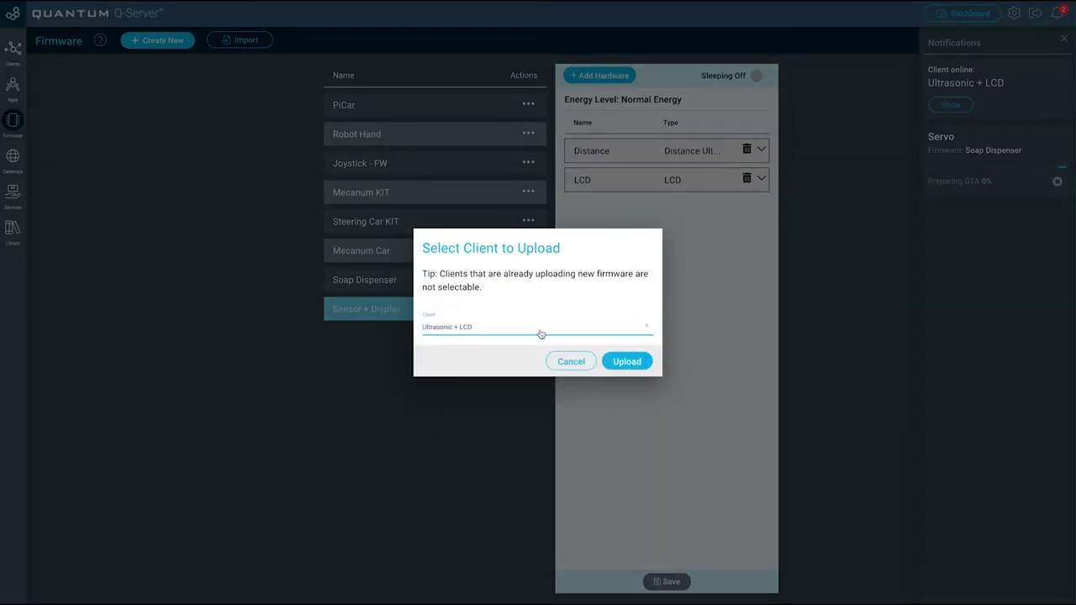
{"action": "left_click", "coordinate": [629, 362]}
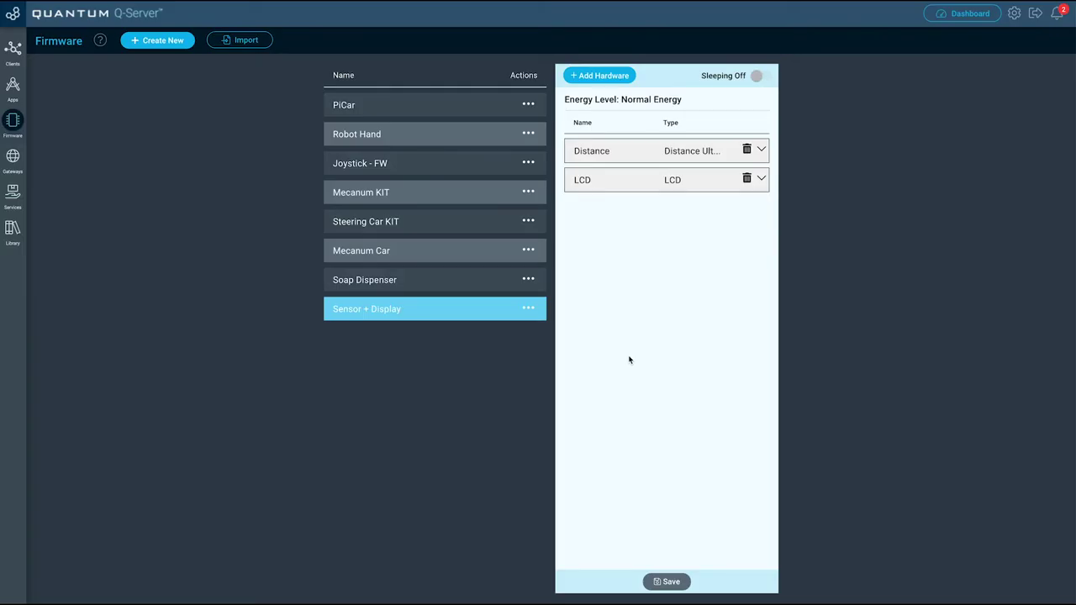
{"action": "left_click", "coordinate": [1056, 13]}
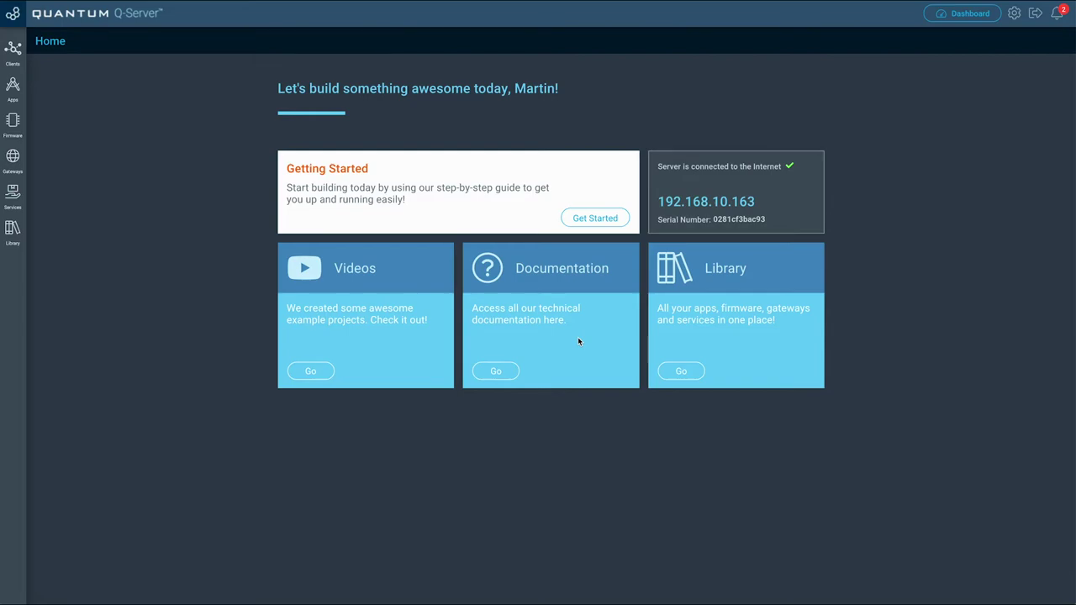
- Import the app from Soap Dispenser App.json and open it for editing in the App Builder
{"action": "left_click", "coordinate": [13, 88]}
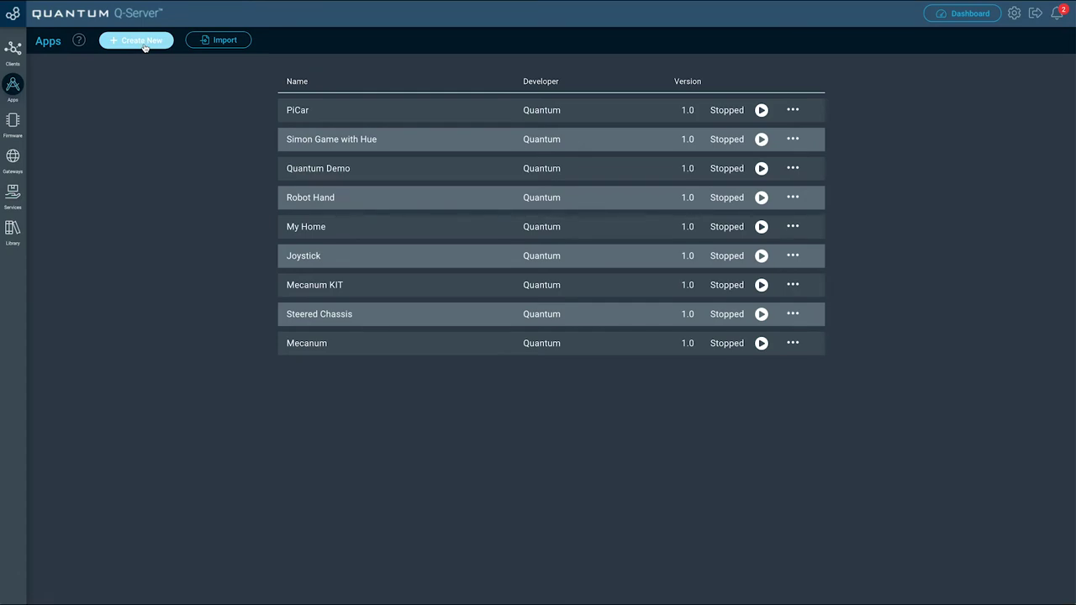
{"action": "left_click", "coordinate": [223, 49]}
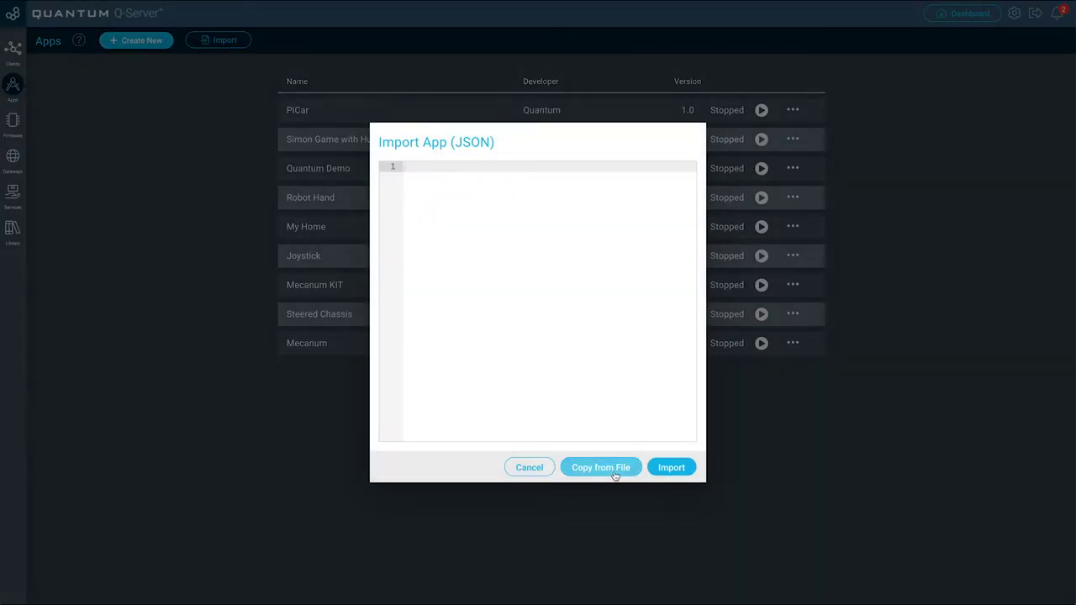
{"action": "left_click", "coordinate": [613, 471]}
{"action": "left_click", "coordinate": [452, 81]}
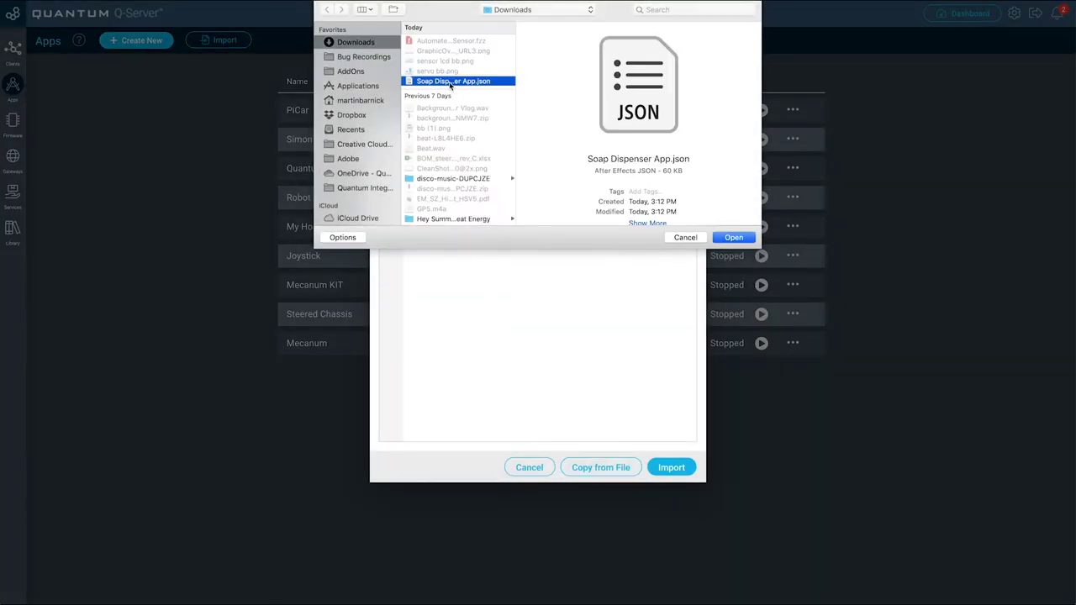
{"action": "left_click", "coordinate": [722, 236]}
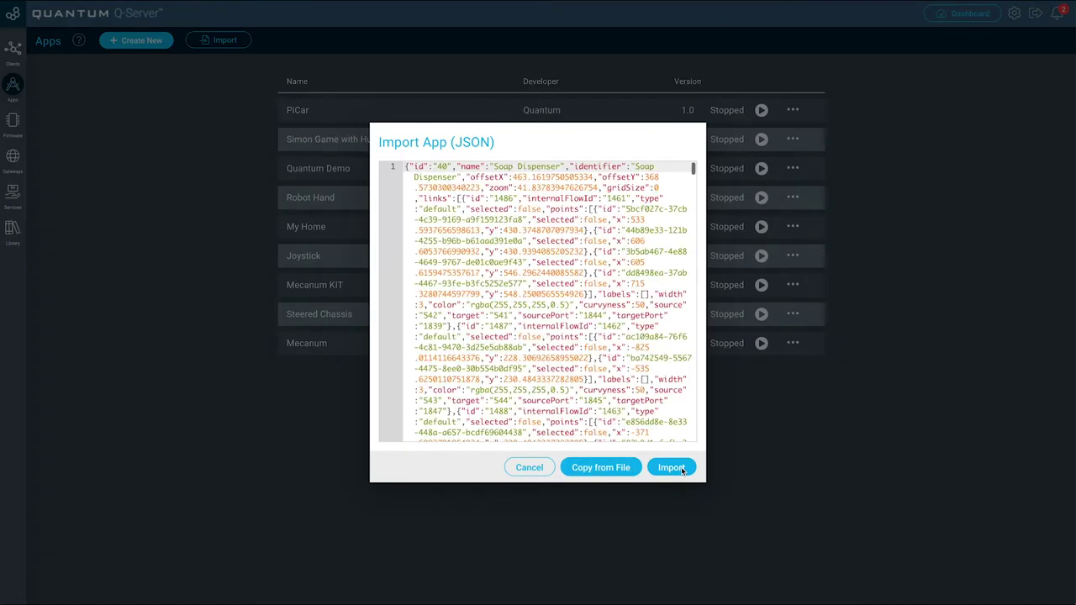
{"action": "left_click", "coordinate": [683, 472]}
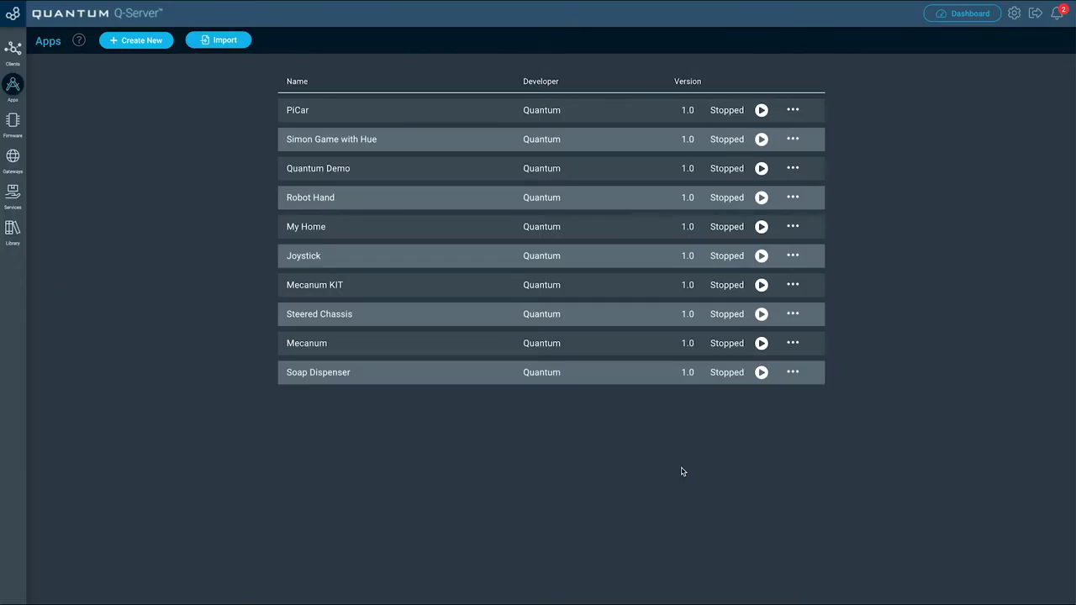
{"action": "left_click", "coordinate": [792, 373]}
{"action": "left_click", "coordinate": [762, 446]}
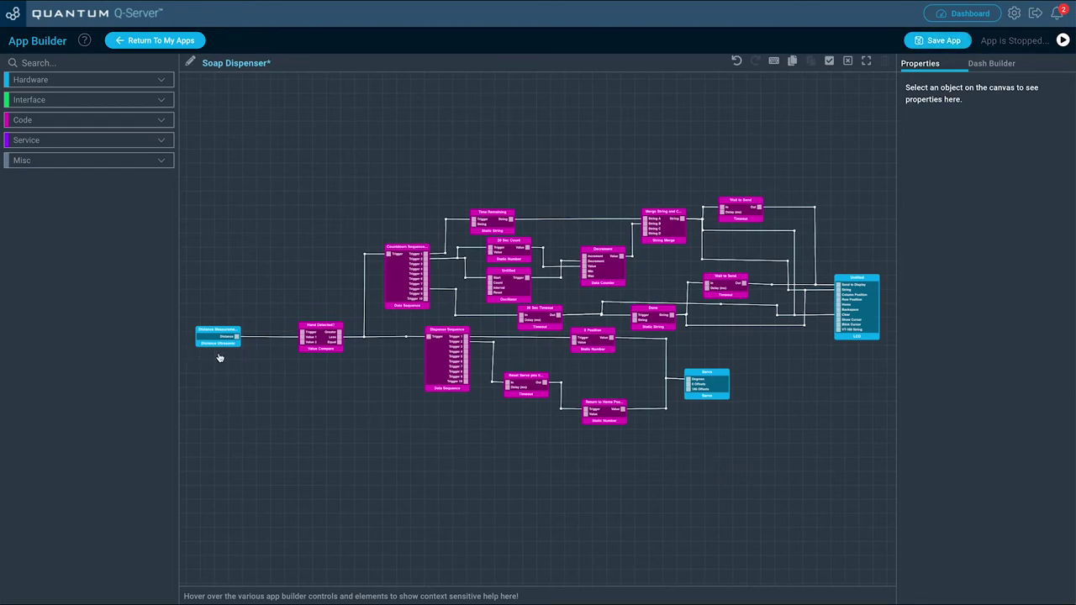
- Pan across the Soap Dispenser flow to inspect its nodes, including Servo and Wait to Send
{"action": "scroll", "coordinate": [223, 359], "scroll_direction": "down", "scroll_amount": 5}
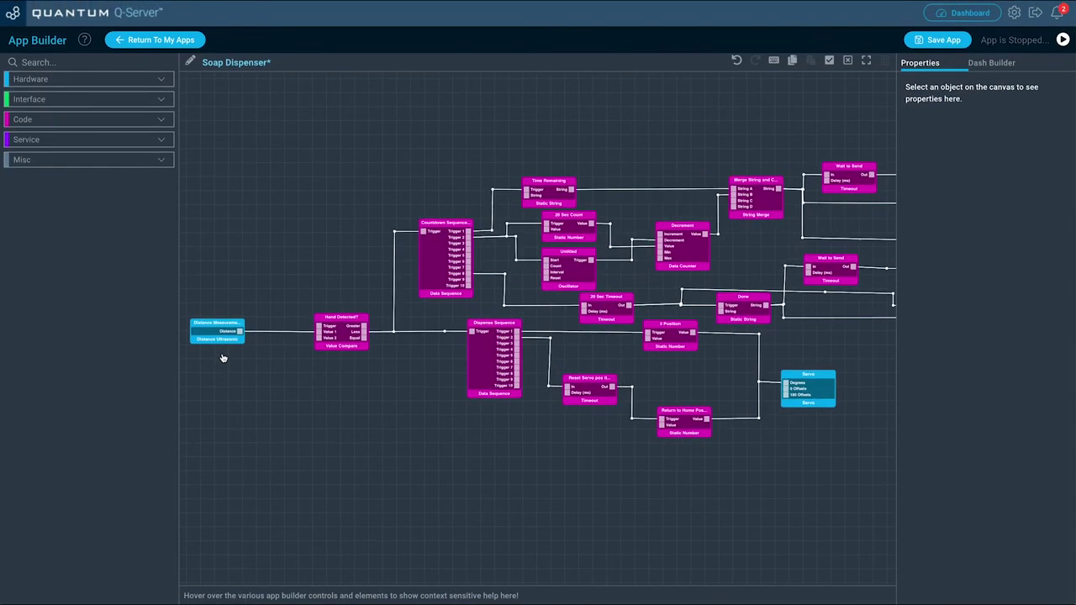
{"action": "scroll", "coordinate": [223, 358], "scroll_direction": "down", "scroll_amount": 2}
{"action": "left_click_drag", "start_coordinate": [224, 359], "coordinate": [324, 353]}
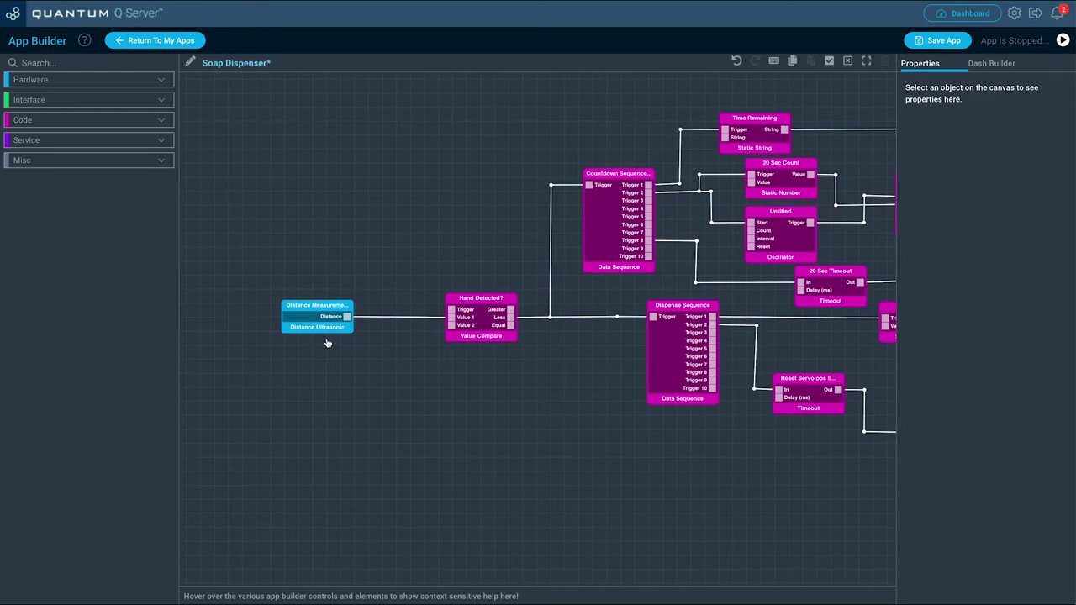
{"action": "left_click_drag", "start_coordinate": [504, 364], "coordinate": [365, 359]}
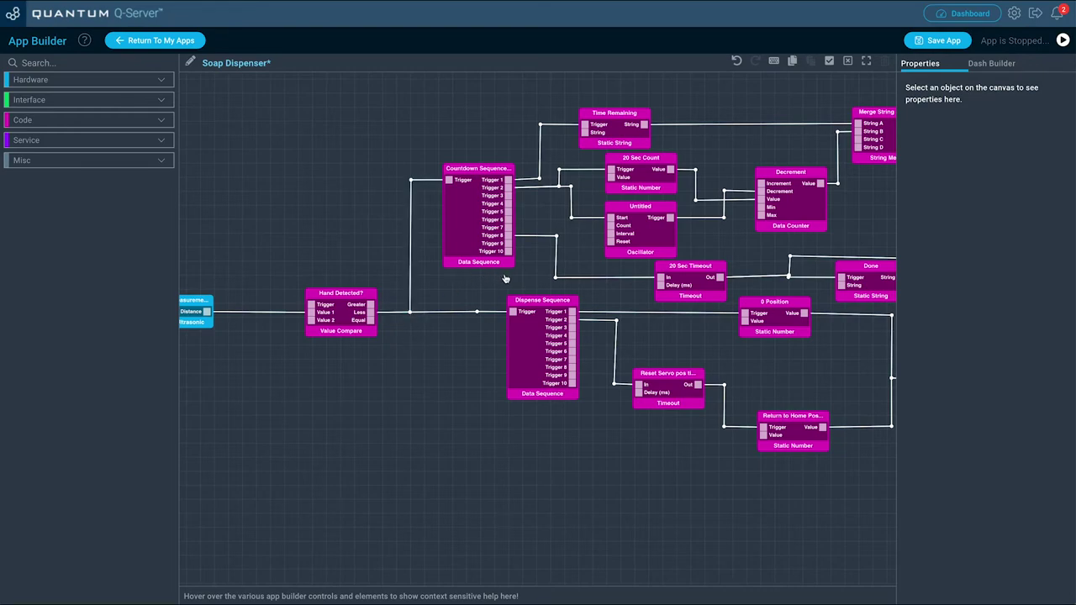
{"action": "left_click_drag", "start_coordinate": [511, 279], "coordinate": [341, 257]}
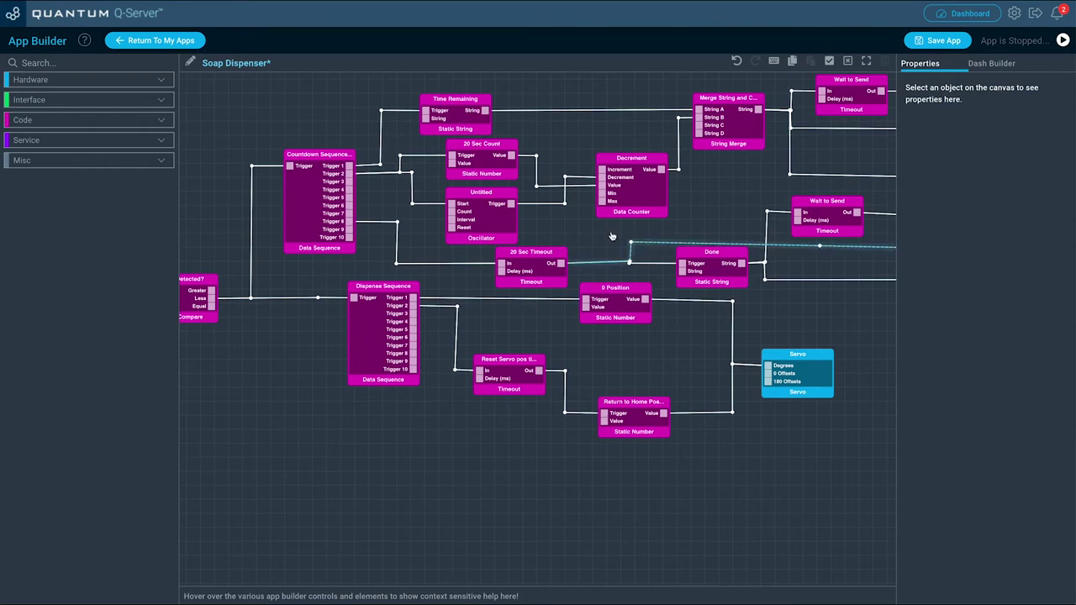
{"action": "left_click_drag", "start_coordinate": [574, 229], "coordinate": [516, 232]}
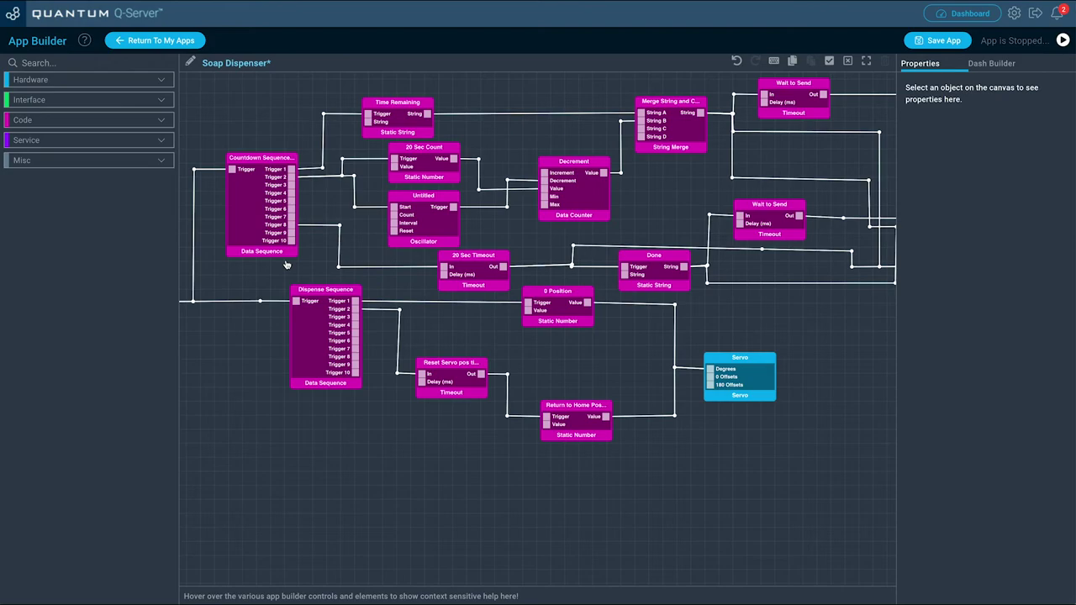
- Save the Soap Dispenser app and return to the apps list
{"action": "scroll", "coordinate": [286, 265], "scroll_direction": "down", "scroll_amount": 2}
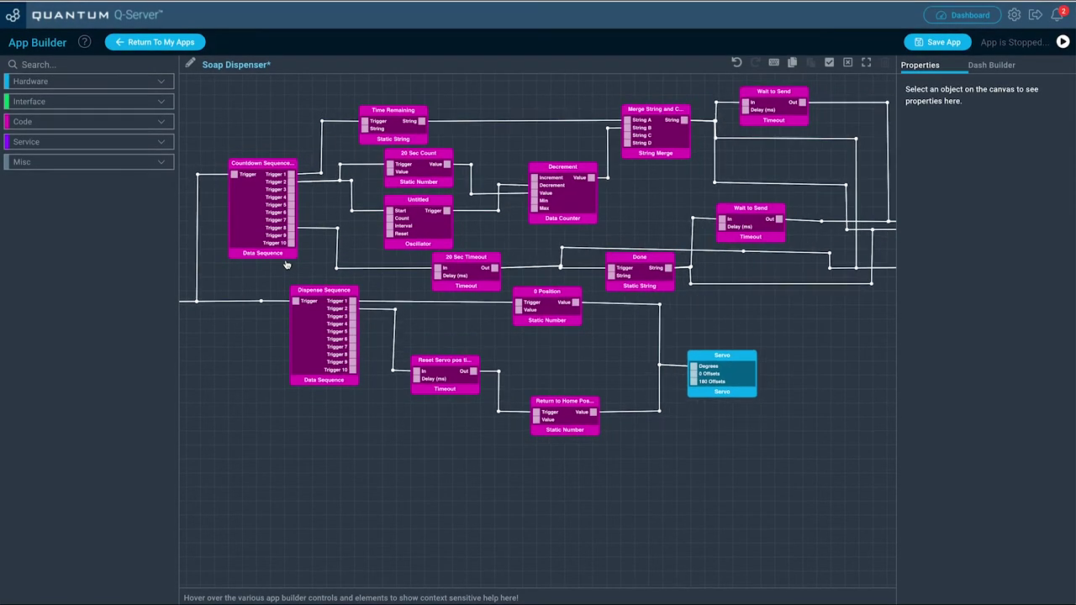
{"action": "scroll", "coordinate": [286, 265], "scroll_direction": "down", "scroll_amount": 1}
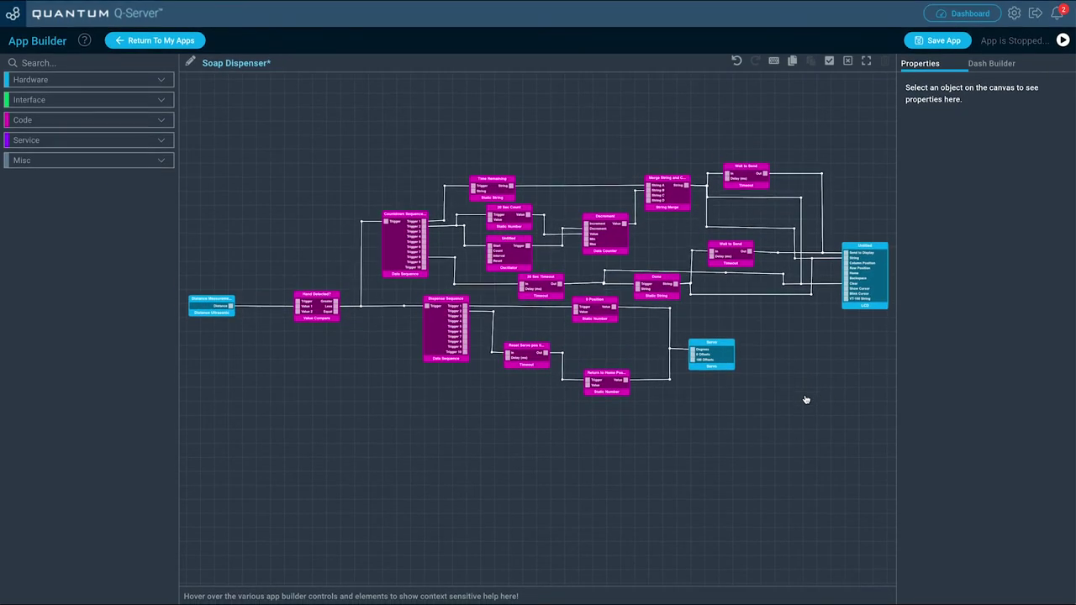
{"action": "left_click", "coordinate": [933, 44]}
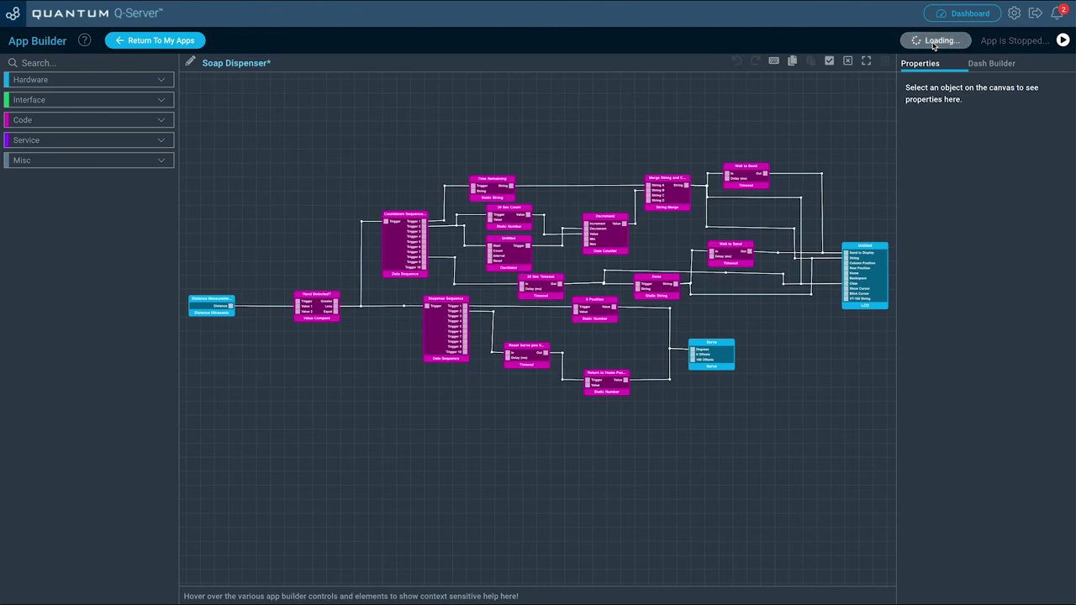
{"action": "left_click", "coordinate": [175, 40]}
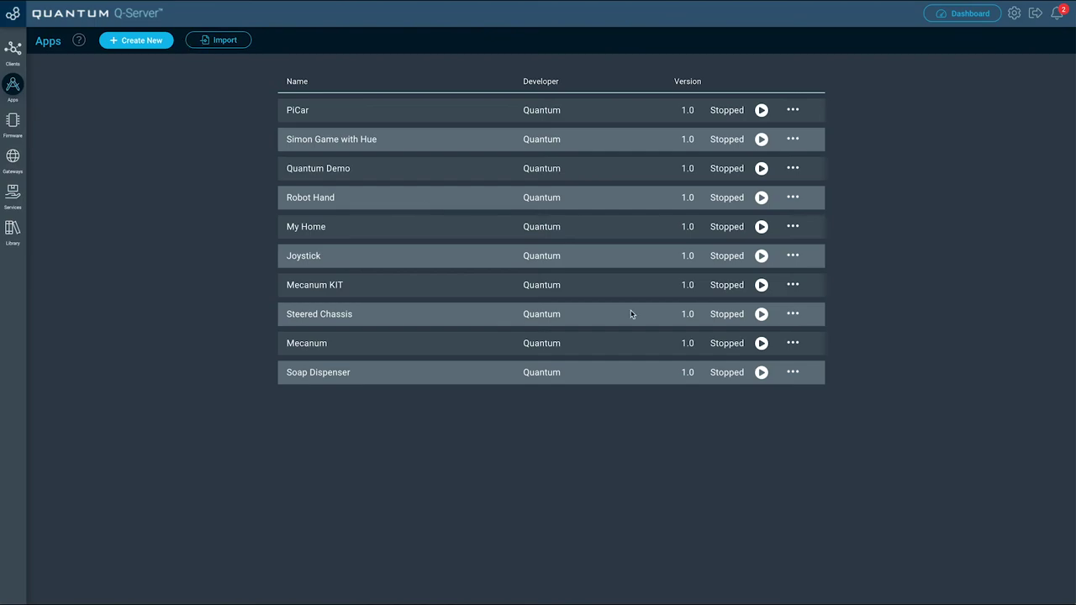
- Map the Distance Measurement and LCD hardware to the Ultrasonic + LCD base client
{"action": "left_click", "coordinate": [762, 374]}
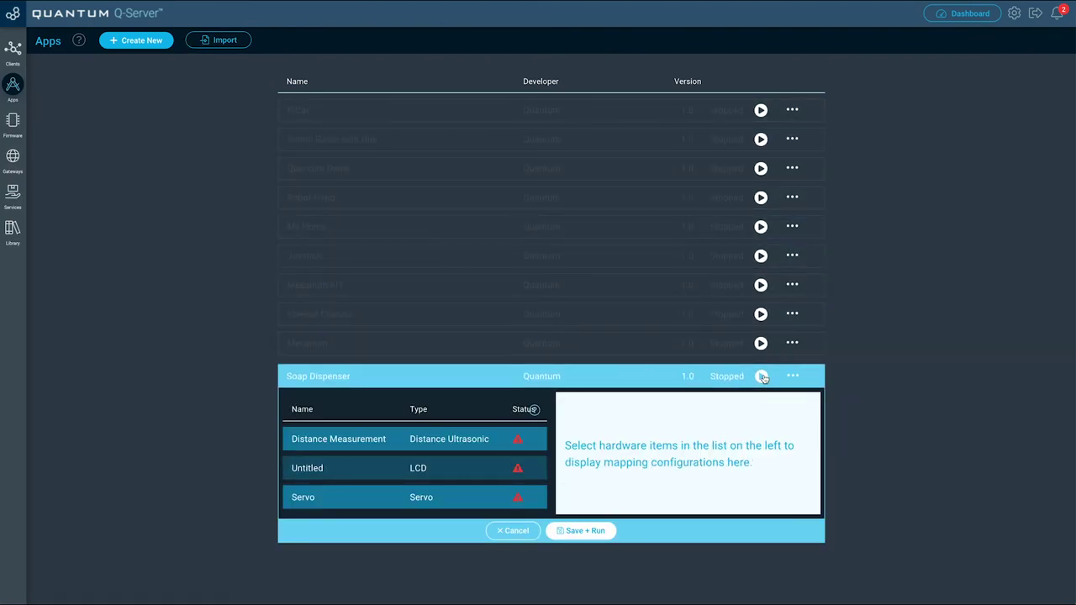
{"action": "left_click", "coordinate": [412, 439]}
{"action": "left_click", "coordinate": [728, 467]}
{"action": "left_click", "coordinate": [728, 471]}
{"action": "left_click", "coordinate": [511, 471]}
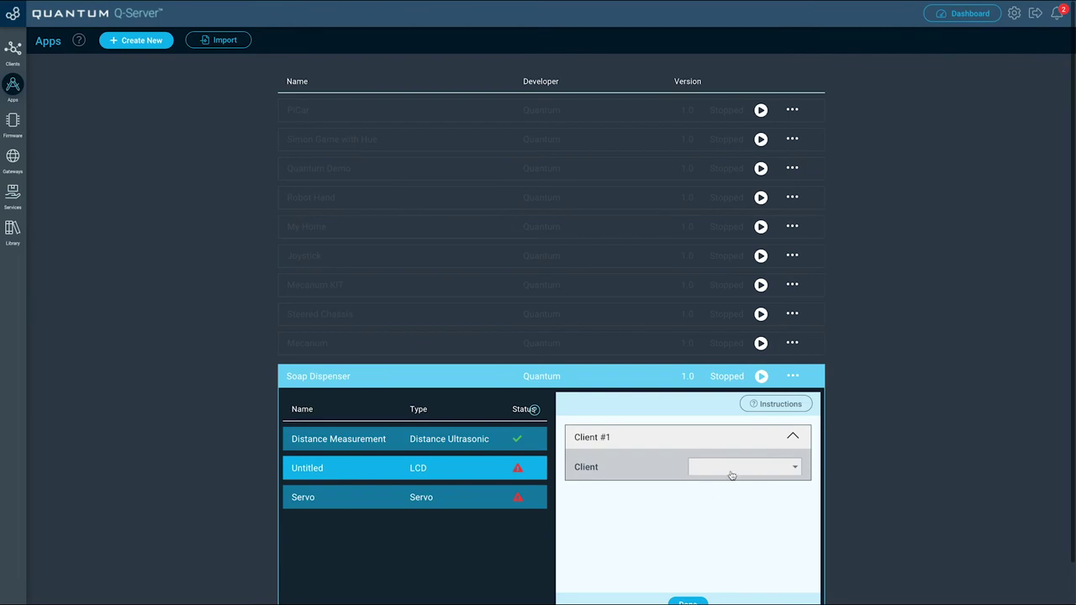
{"action": "left_click", "coordinate": [729, 468]}
{"action": "left_click", "coordinate": [730, 475]}
- Map the Servo hardware to the Servo client and finish the mapping
{"action": "left_click", "coordinate": [512, 504]}
{"action": "left_click", "coordinate": [720, 478]}
{"action": "scroll", "coordinate": [728, 491], "scroll_direction": "down", "scroll_amount": 5}
{"action": "left_click", "coordinate": [737, 579]}
{"action": "scroll", "coordinate": [716, 567], "scroll_direction": "down", "scroll_amount": 1}
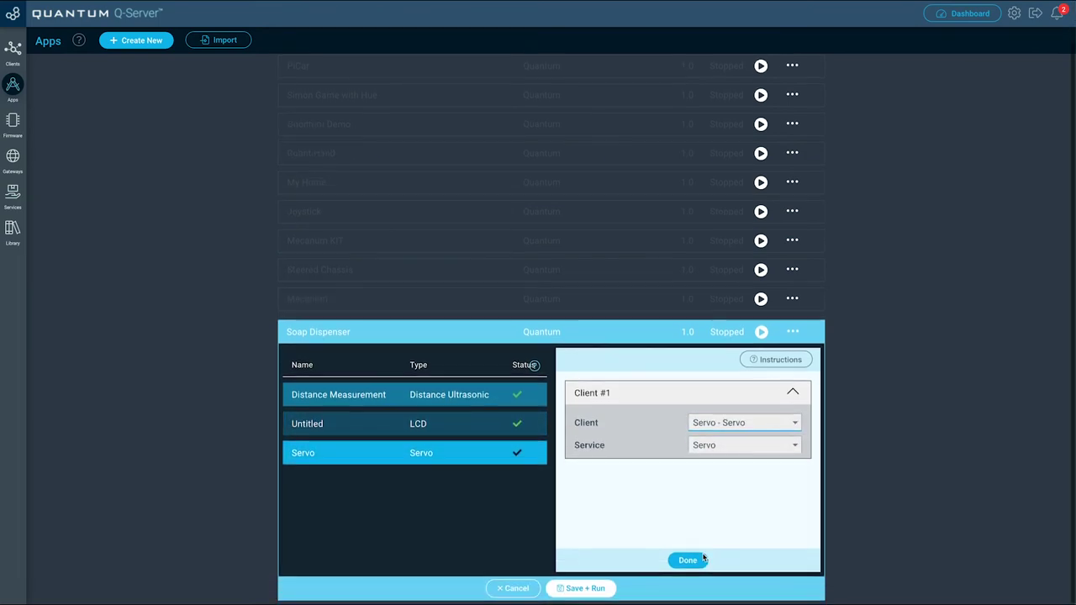
{"action": "left_click", "coordinate": [685, 560]}
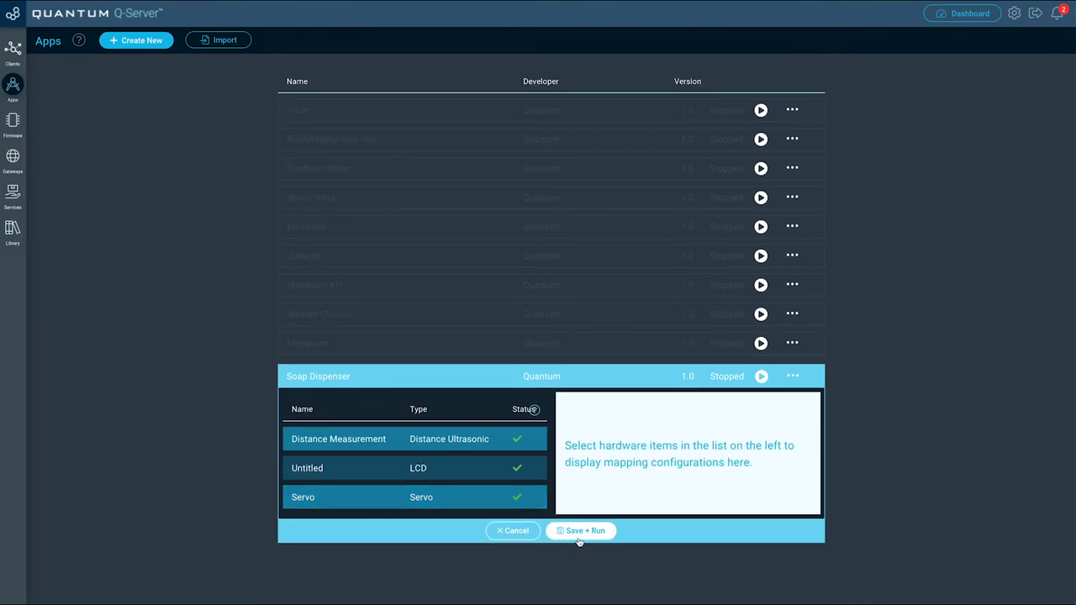